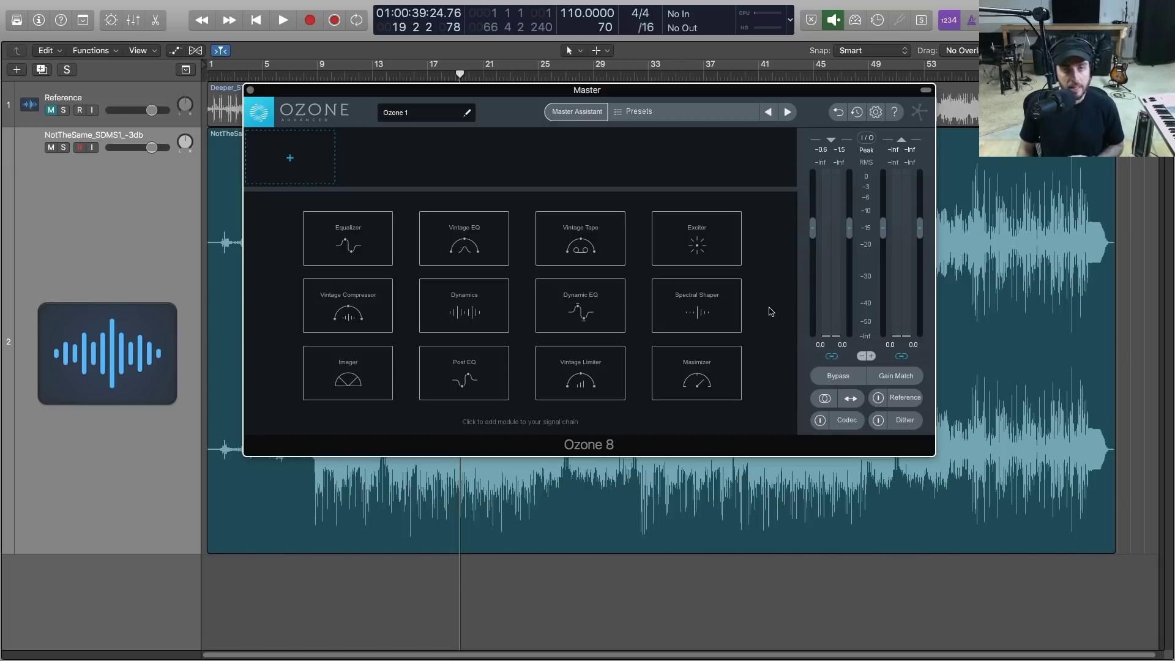
Open the Master Assistant setup overlay in the empty Ozone 8 window.
click(591, 116)
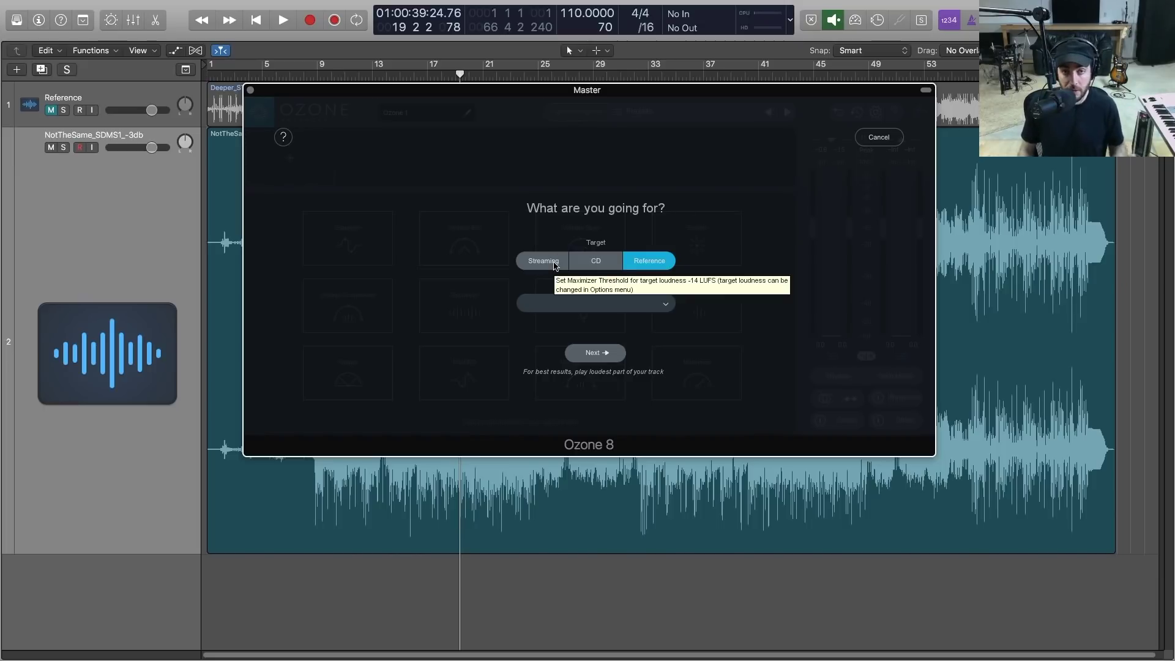
Set the Master Assistant to match reference track Deeper_ST_SDMS5.wav and proceed to analysis.
click(530, 266)
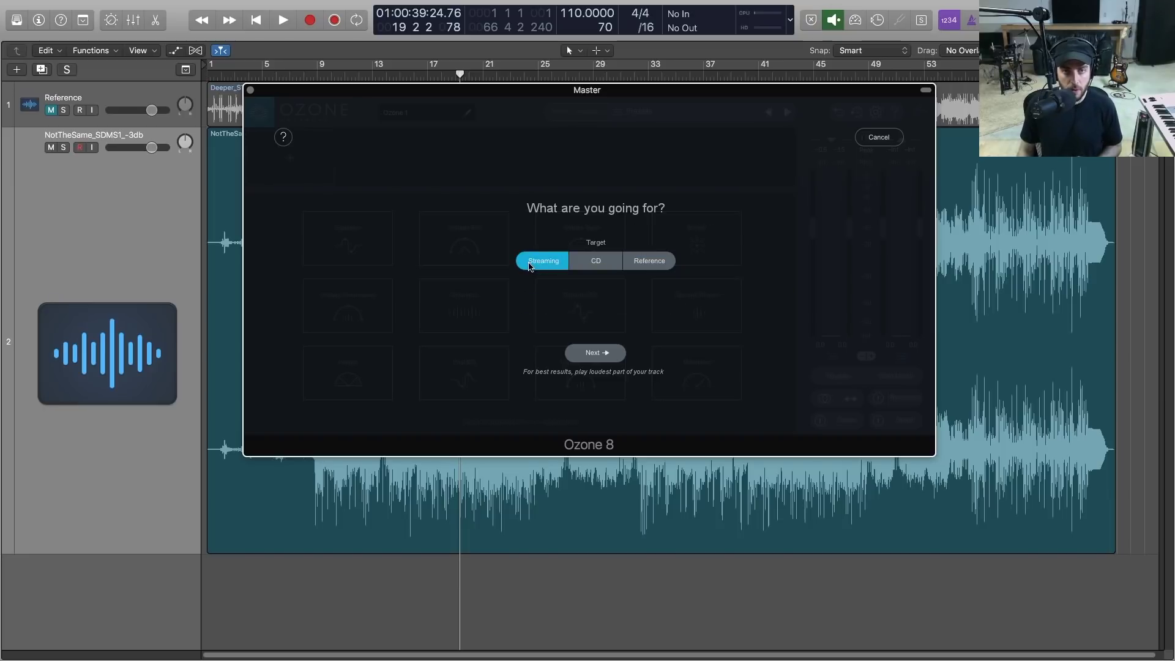
click(588, 265)
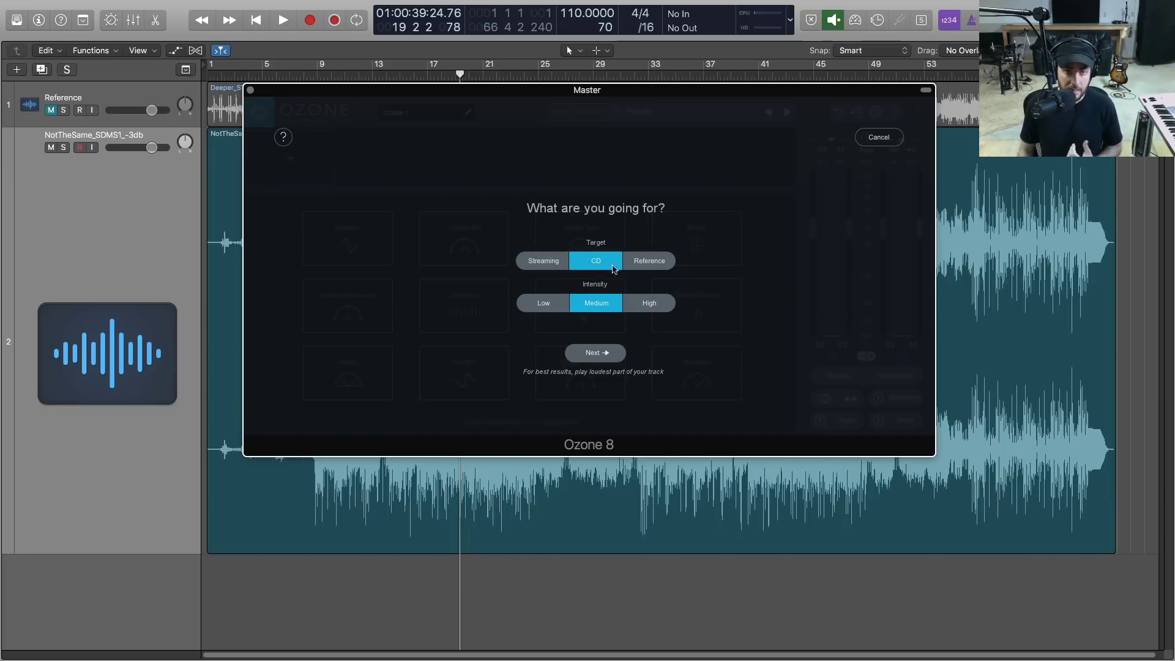
click(649, 264)
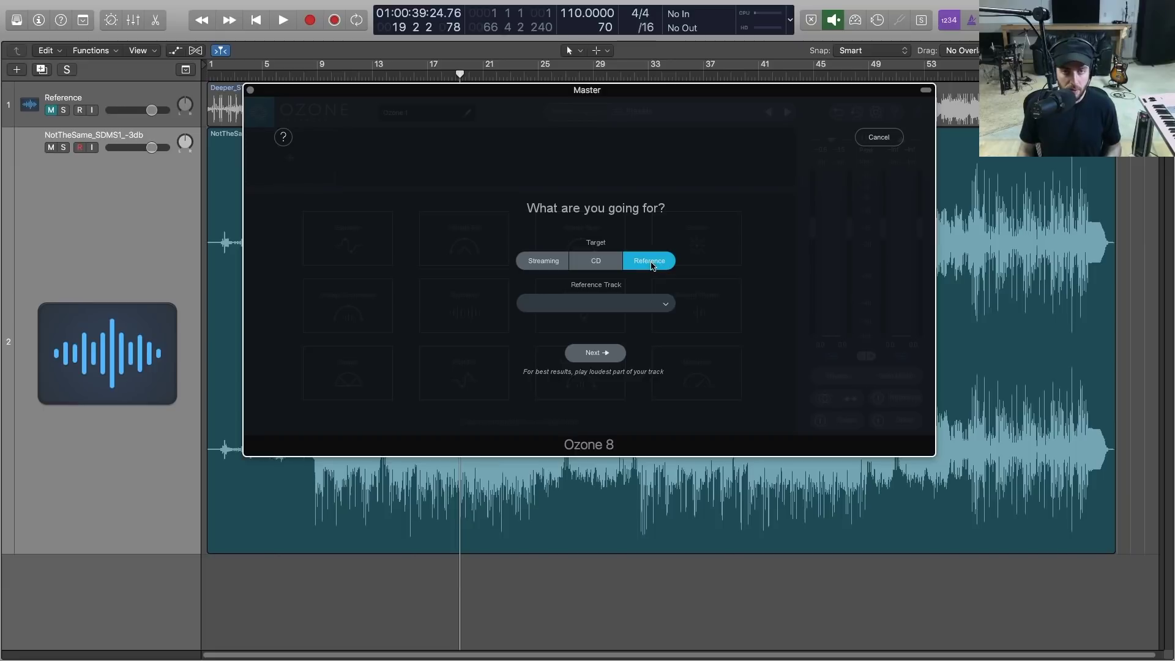
click(615, 303)
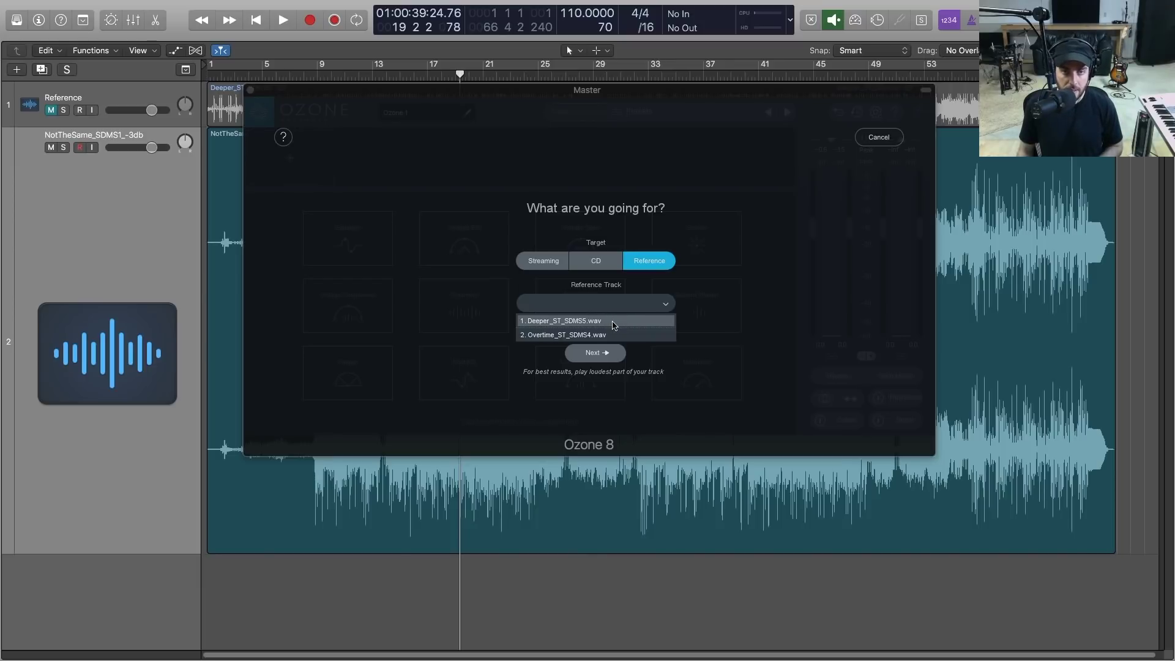
click(612, 322)
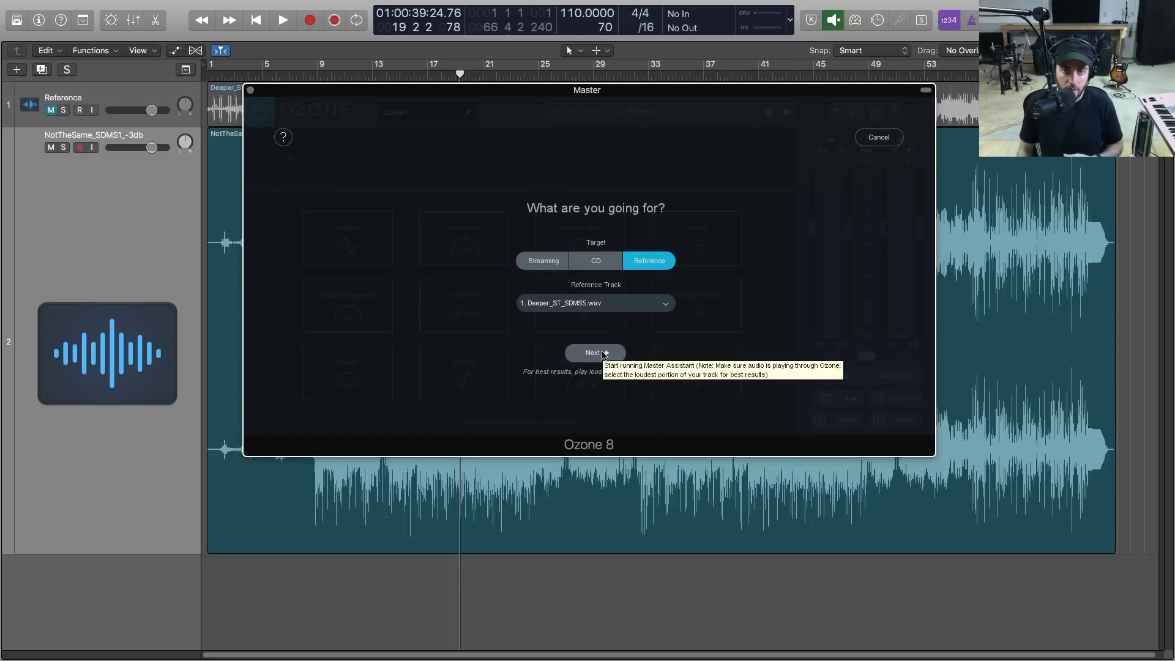
click(599, 354)
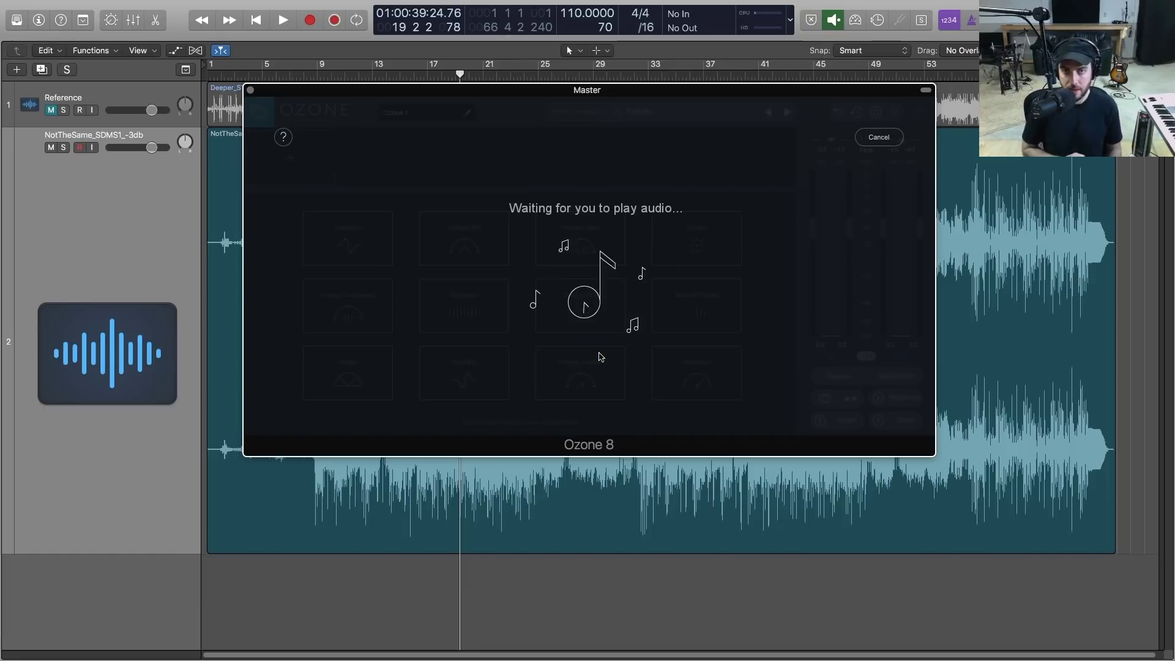
Play the song for analysis, then accept the suggested Equalizer, Dynamics, Dynamic EQ and Maximizer chain.
key(space)
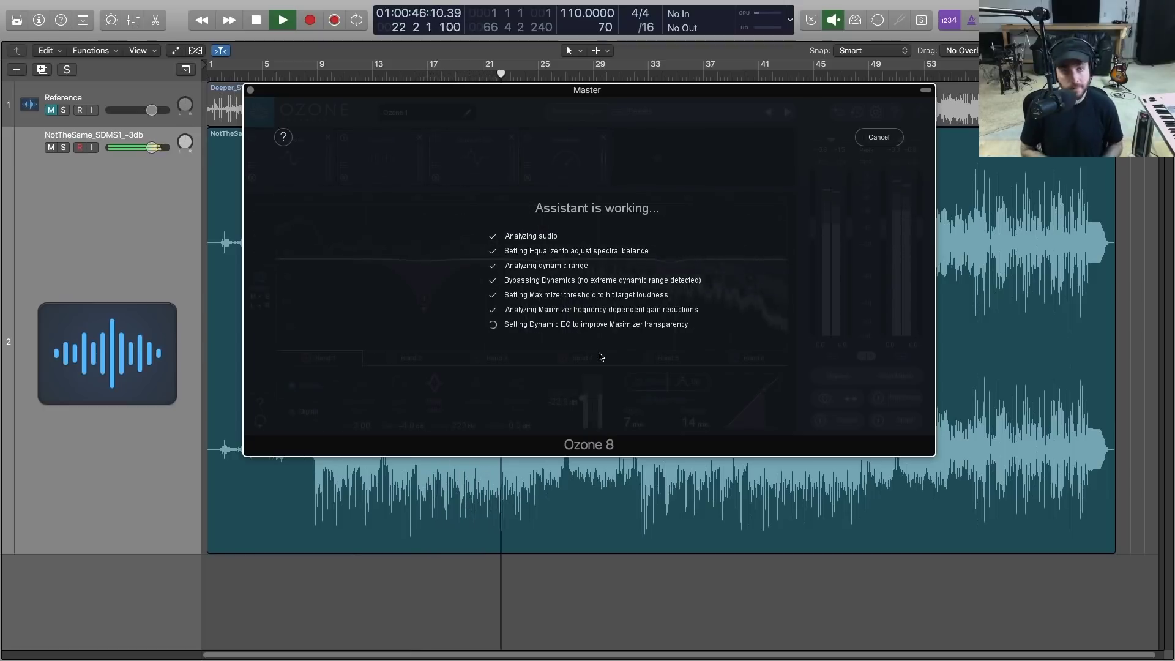
key(space)
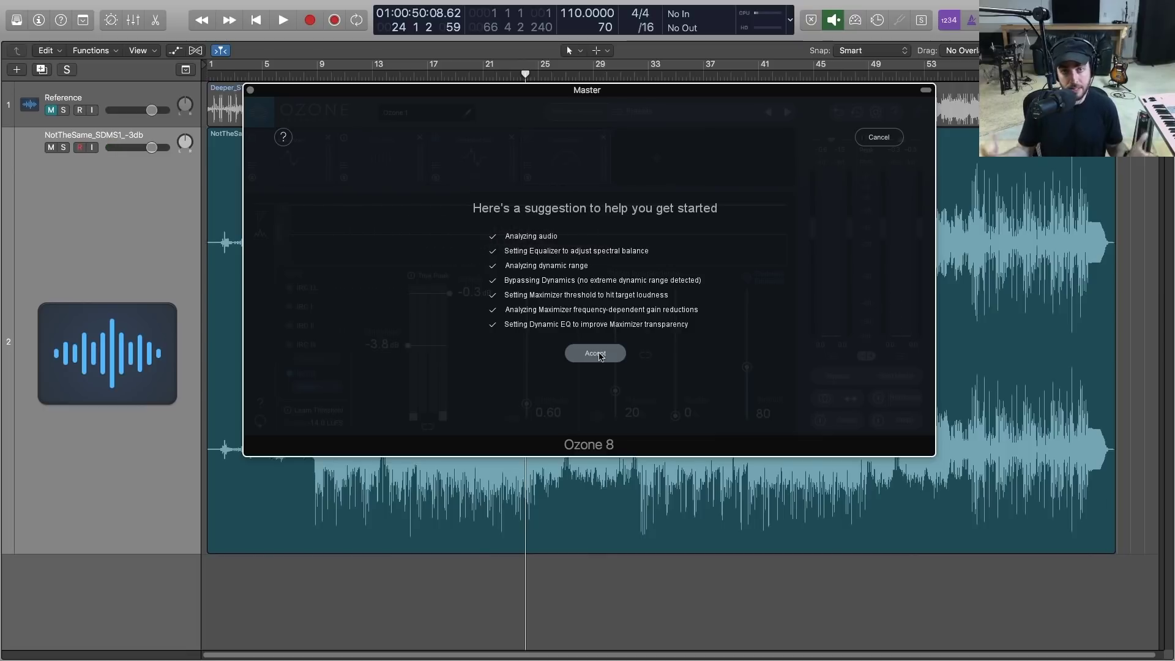
click(600, 356)
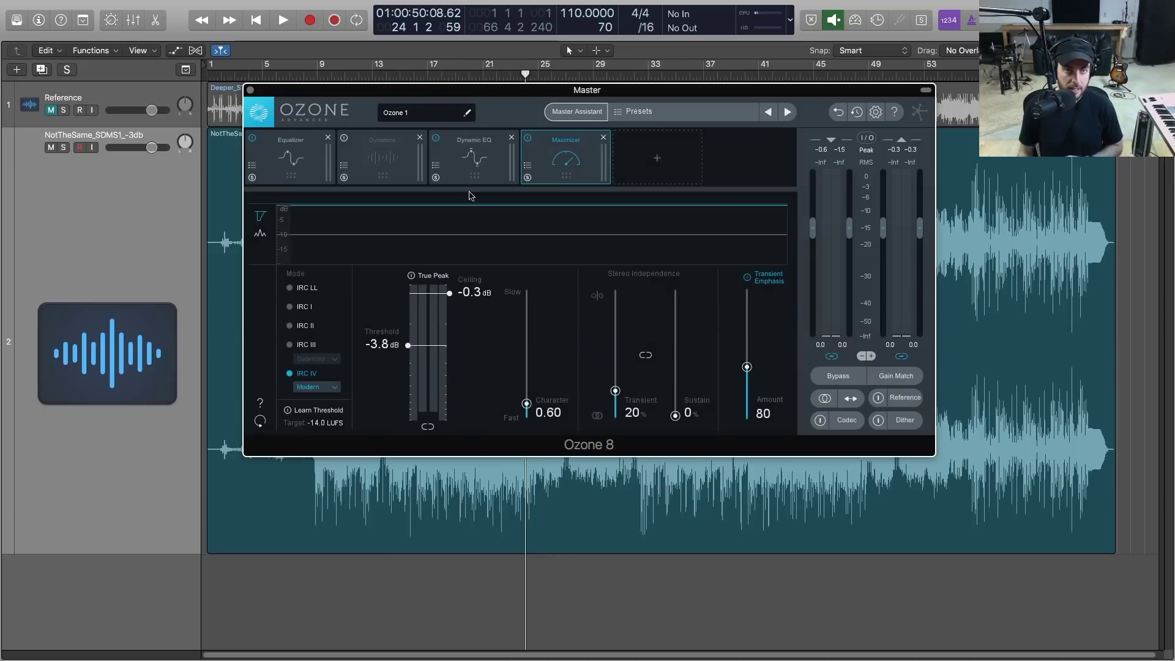
Remove the bypassed Dynamics module, then review the Dynamic EQ and Maximizer settings.
click(389, 149)
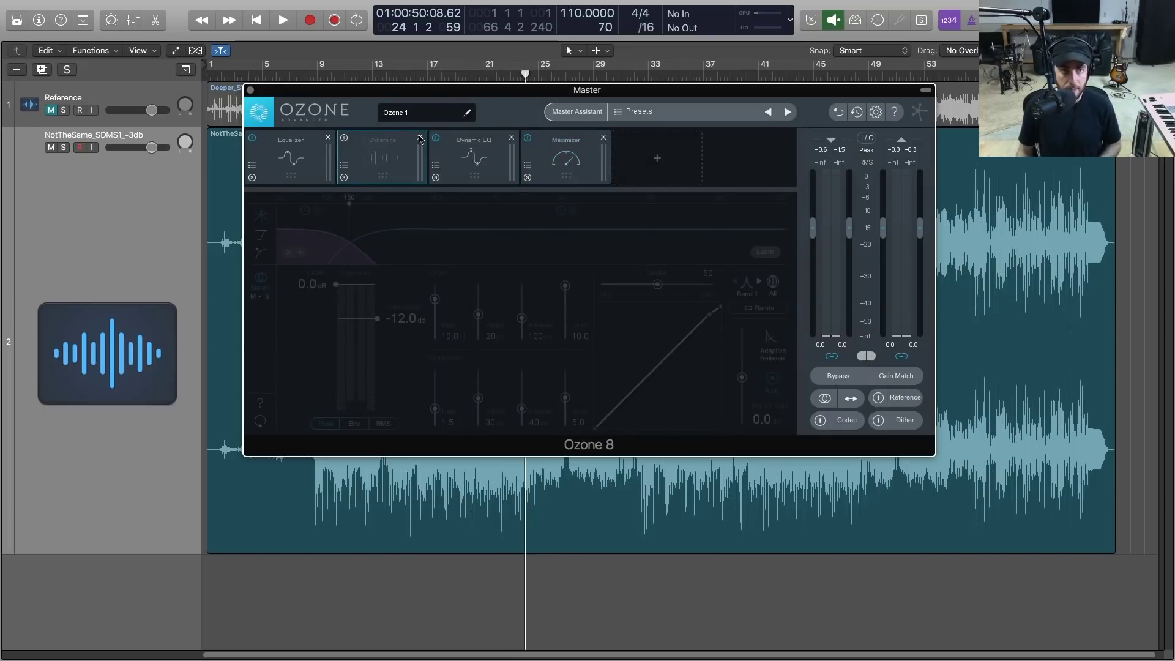
click(420, 138)
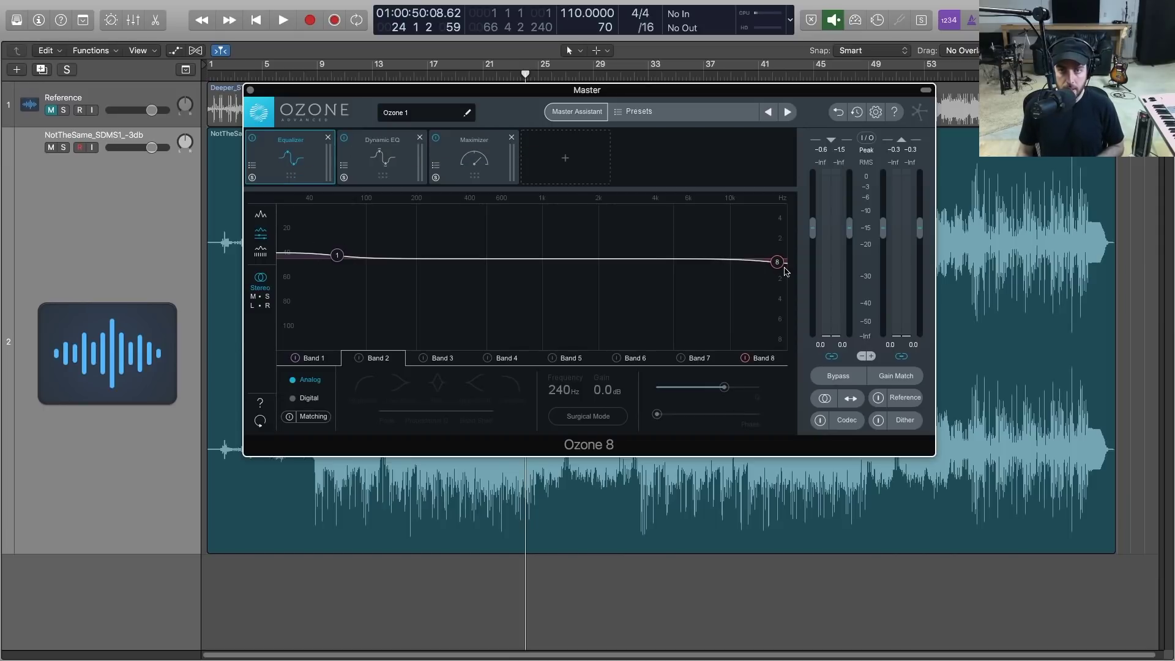
click(380, 158)
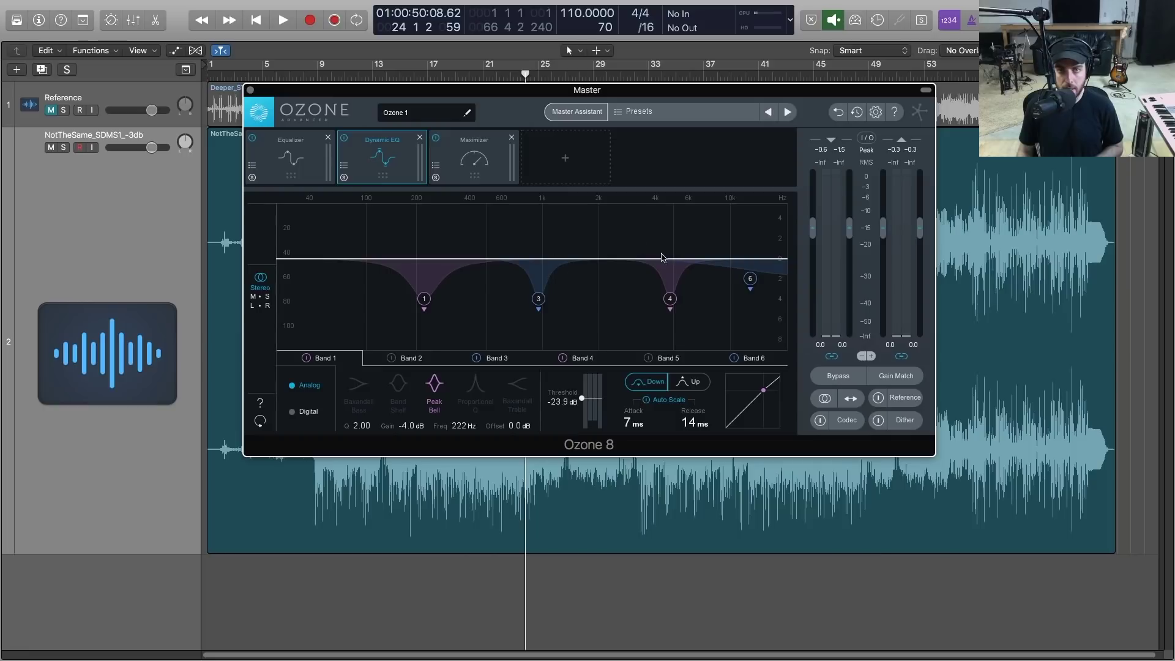
click(478, 170)
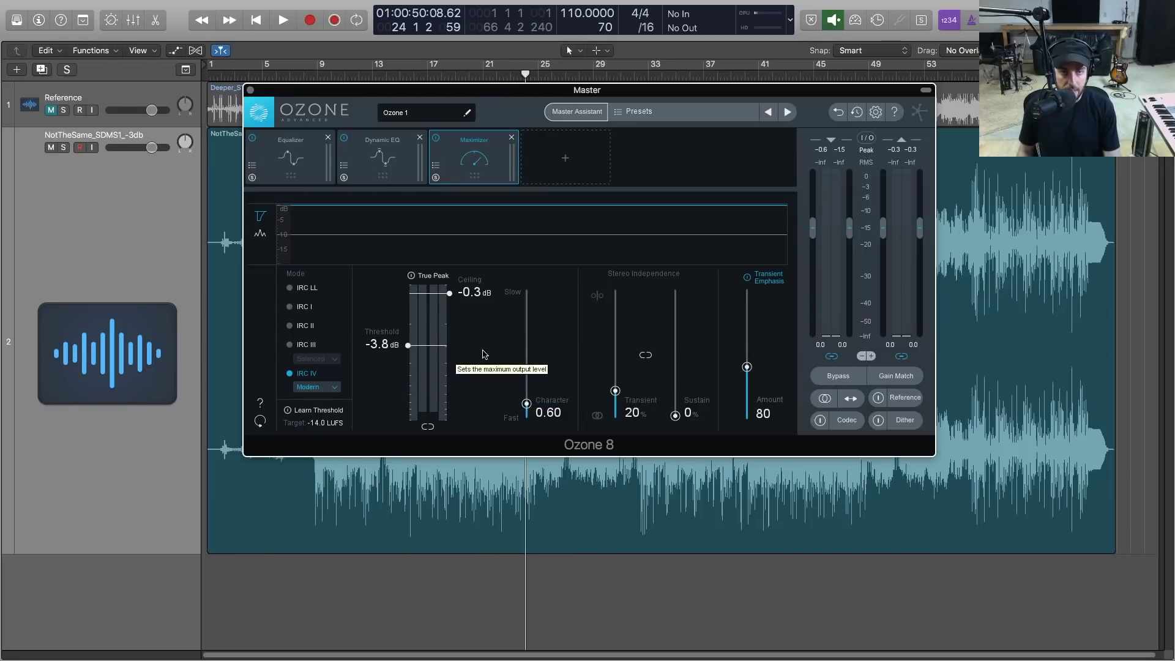
Compare the Equalizer curve with the Maximizer settings and select EQ band 1, the low shelf.
click(300, 169)
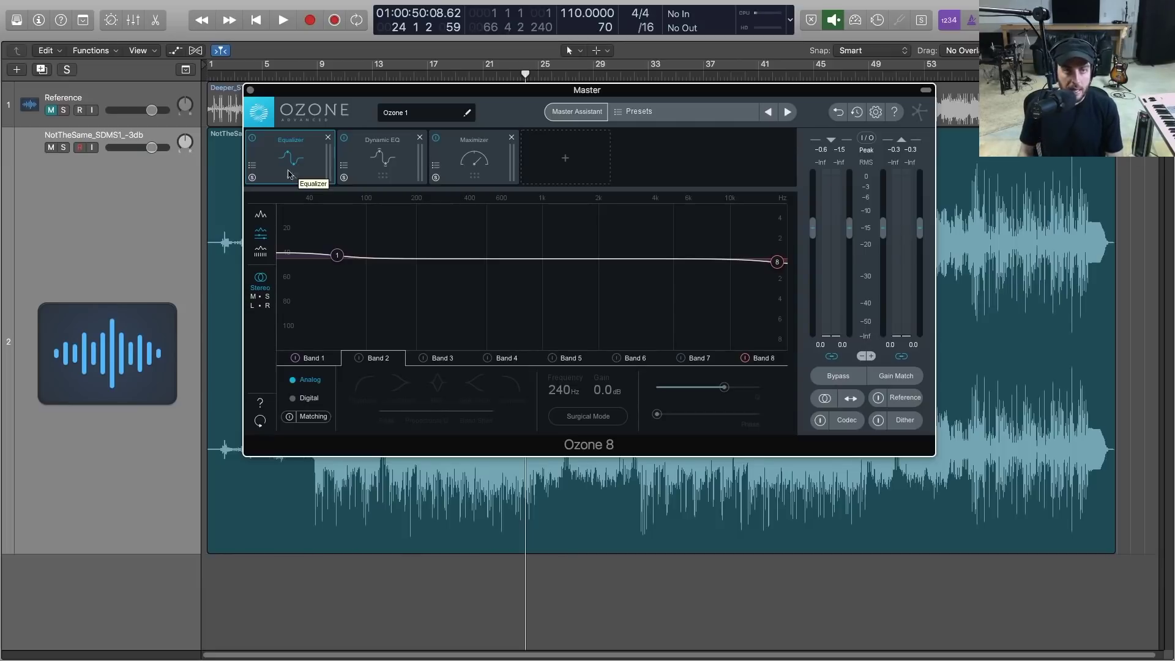
click(460, 166)
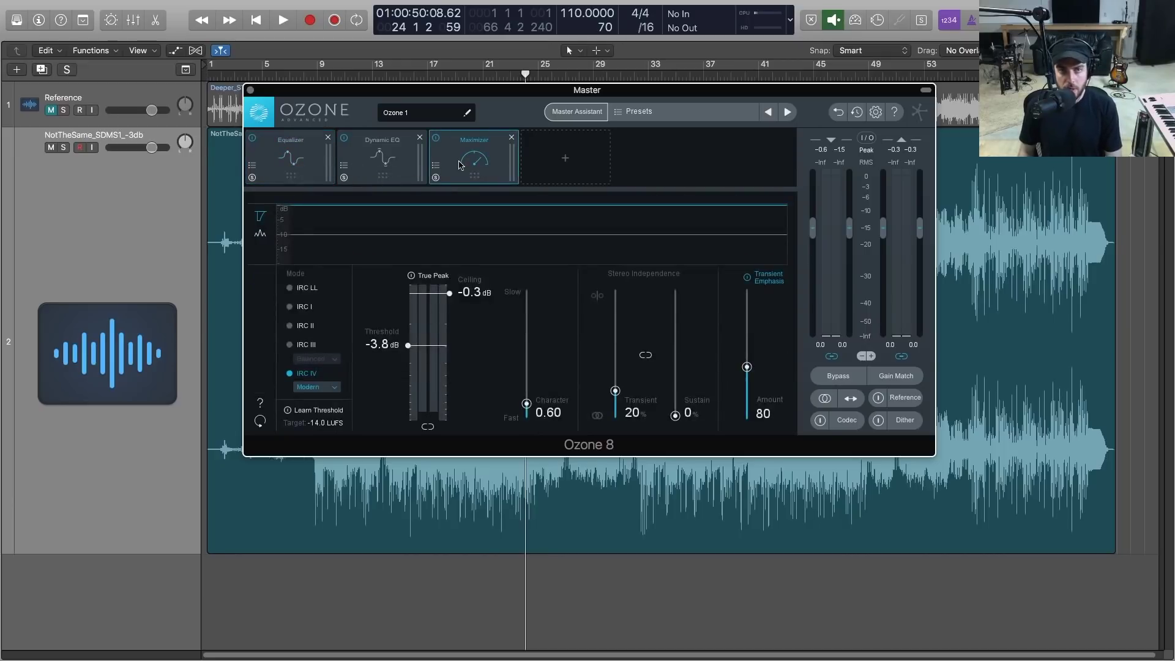
click(302, 163)
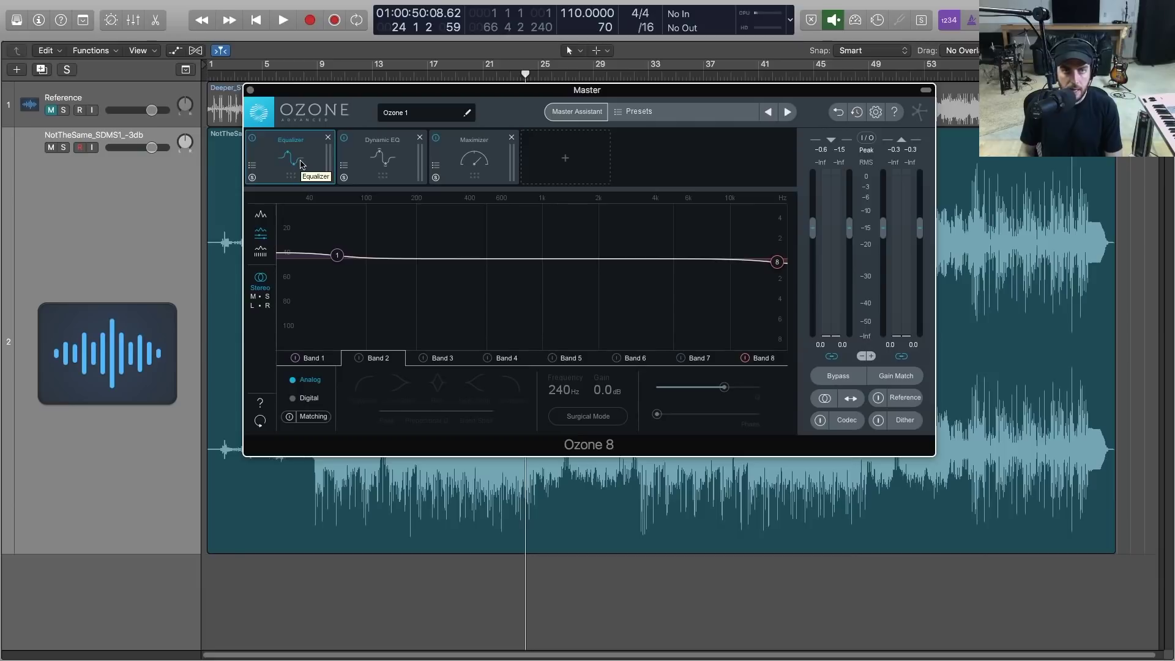
click(337, 256)
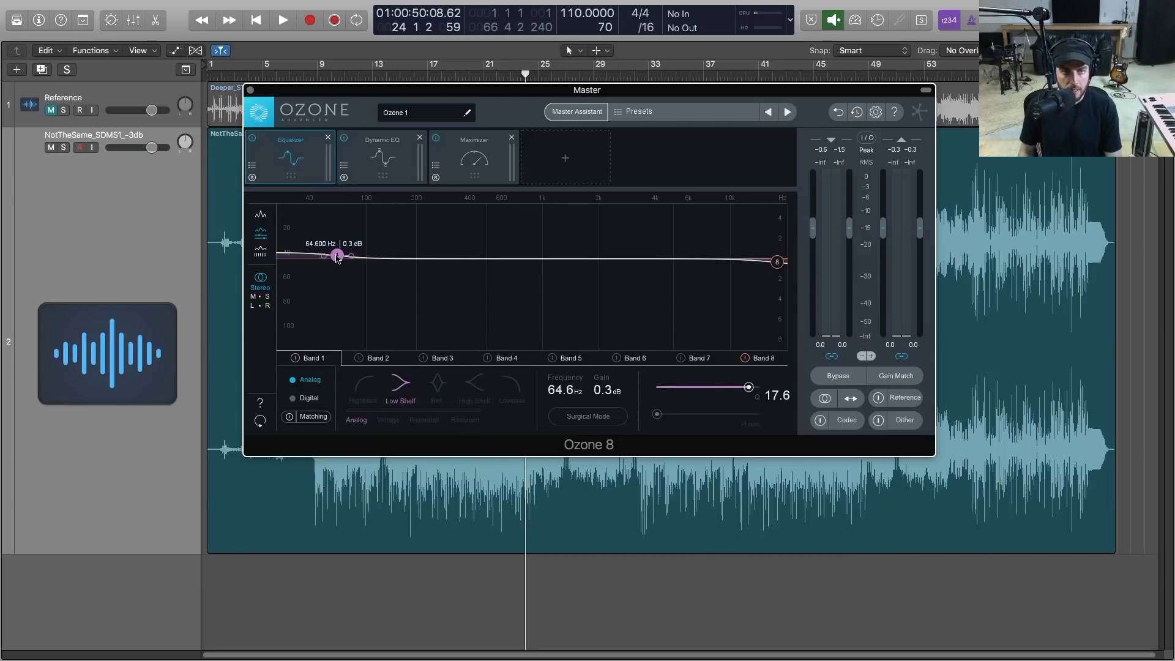
Move the Equalizer low shelf to 127 Hz at 0.5 dB and A/B it during playback.
drag(338, 256, 381, 254)
key(space)
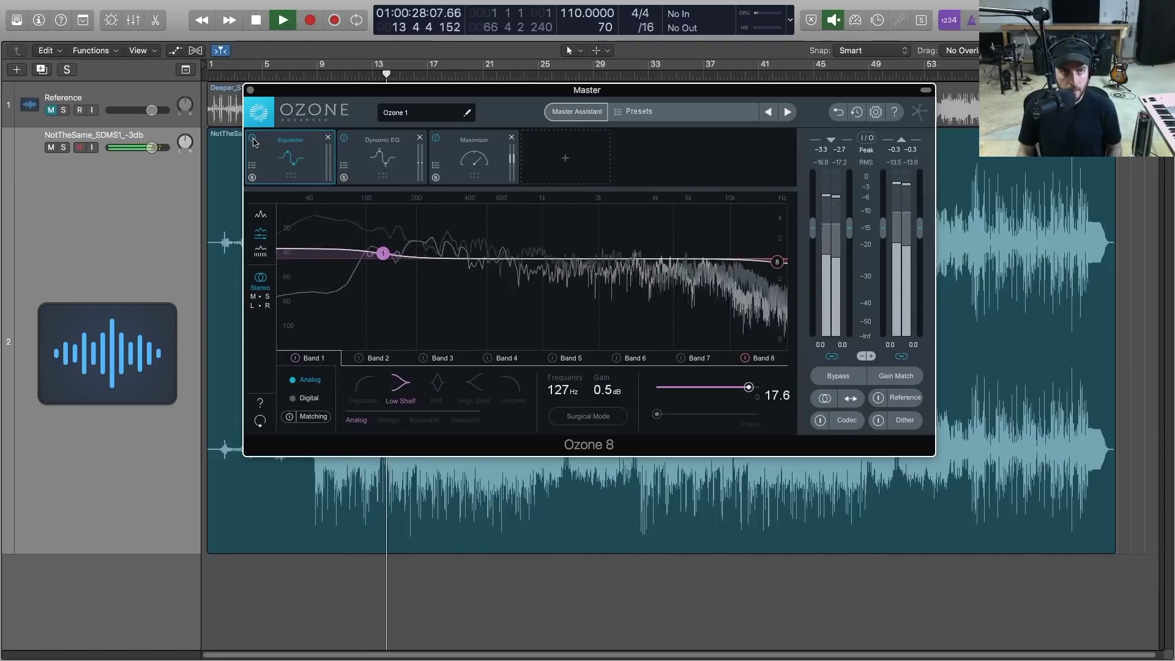
click(253, 140)
click(253, 140)
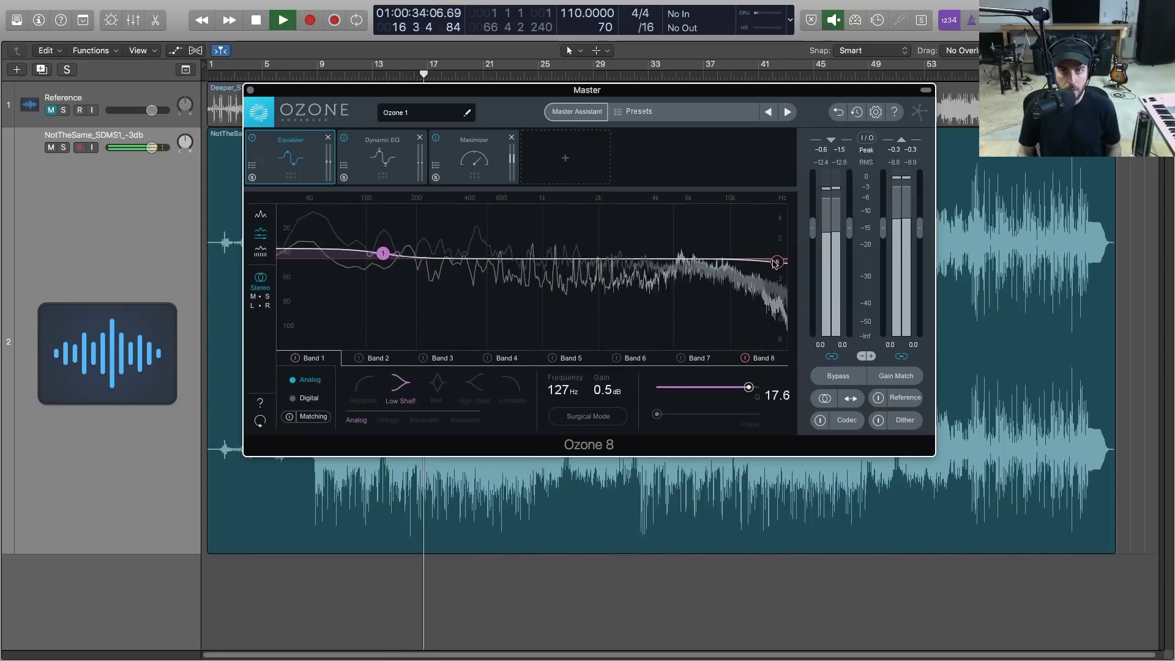
key(space)
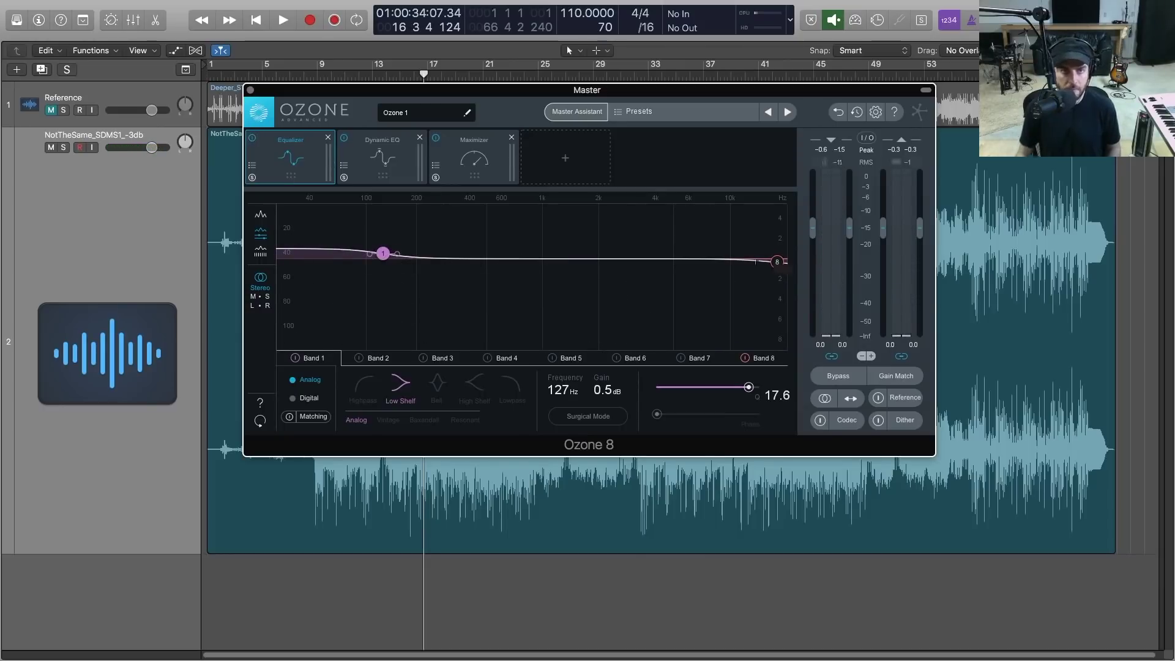
click(387, 169)
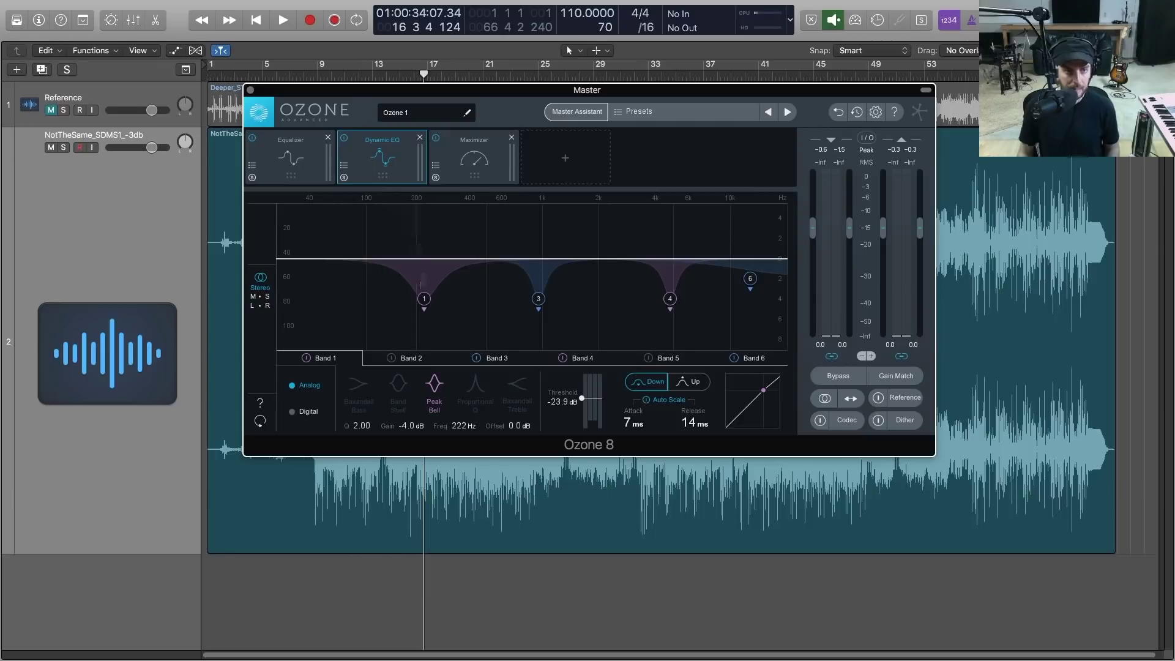
Ease the Dynamic EQ cuts on Bands 1, 3 and 4, shifting Band 4 to about 4.9 kHz.
mouse_move(425, 300)
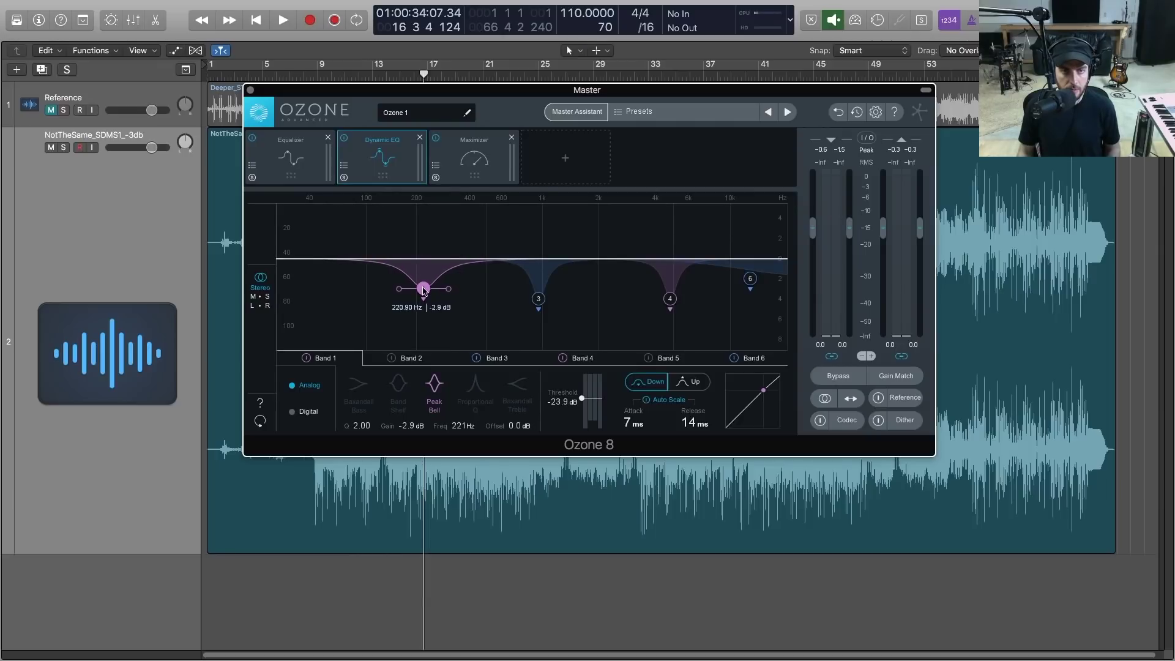
drag(424, 285, 424, 281)
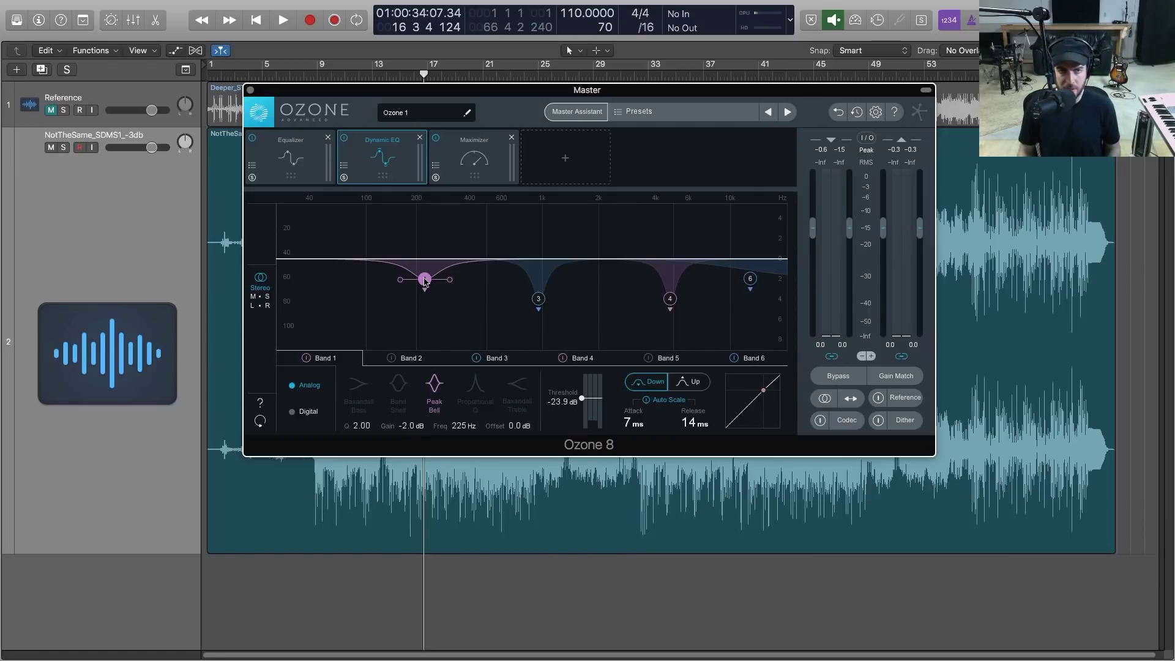
key(space)
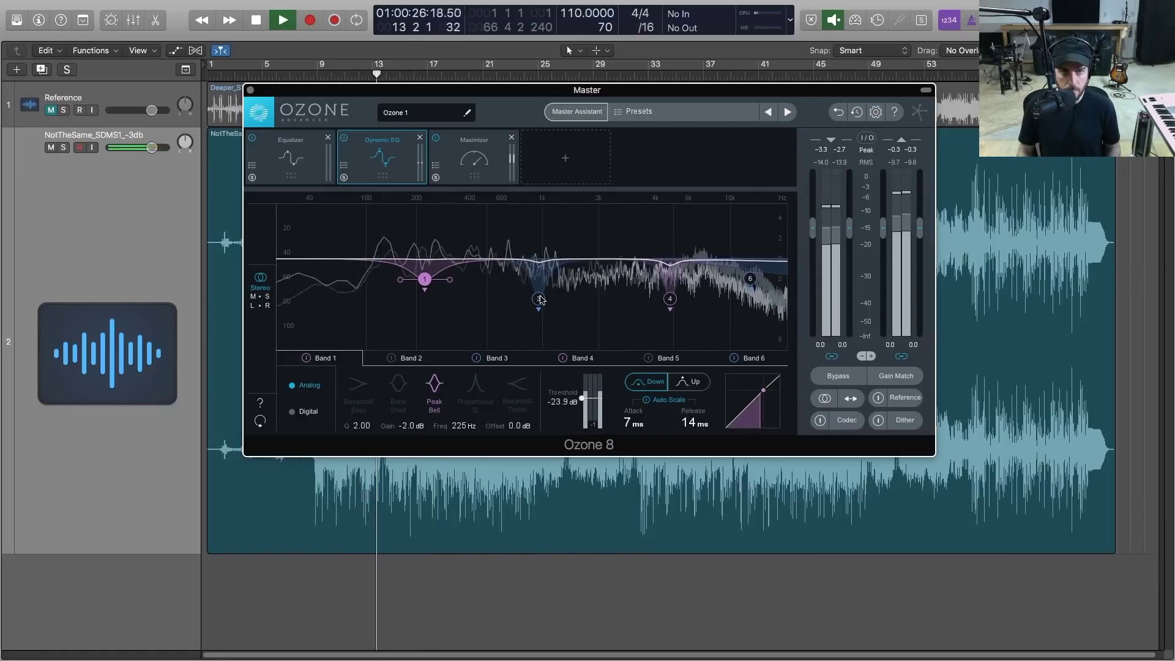
drag(538, 298, 537, 268)
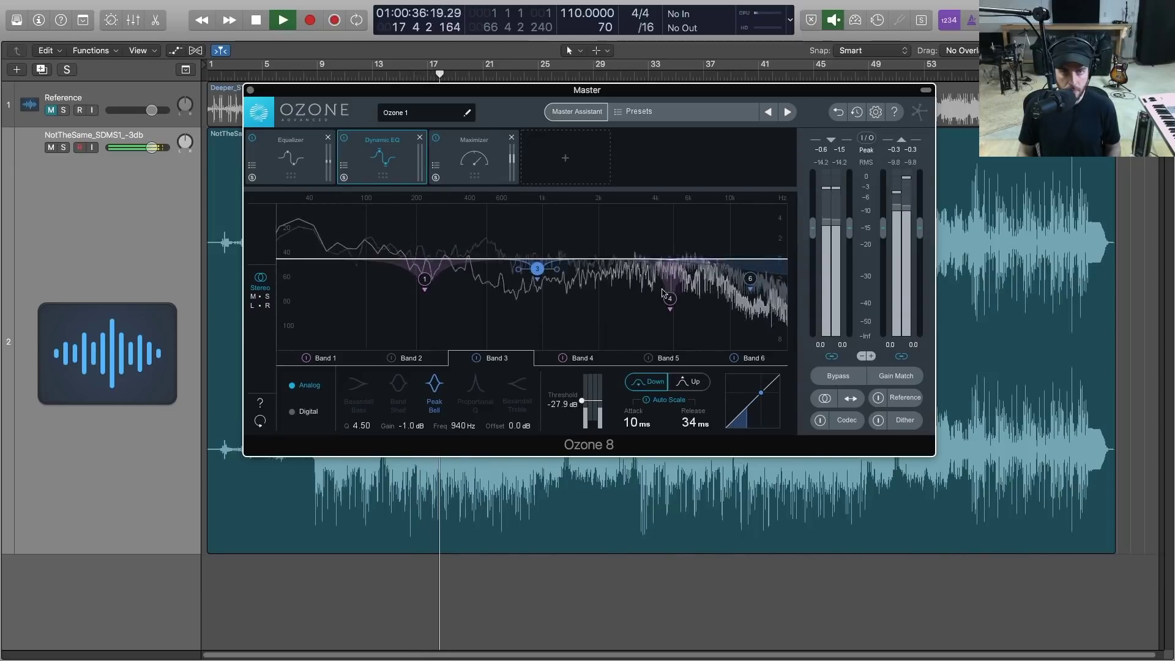
drag(669, 301, 676, 279)
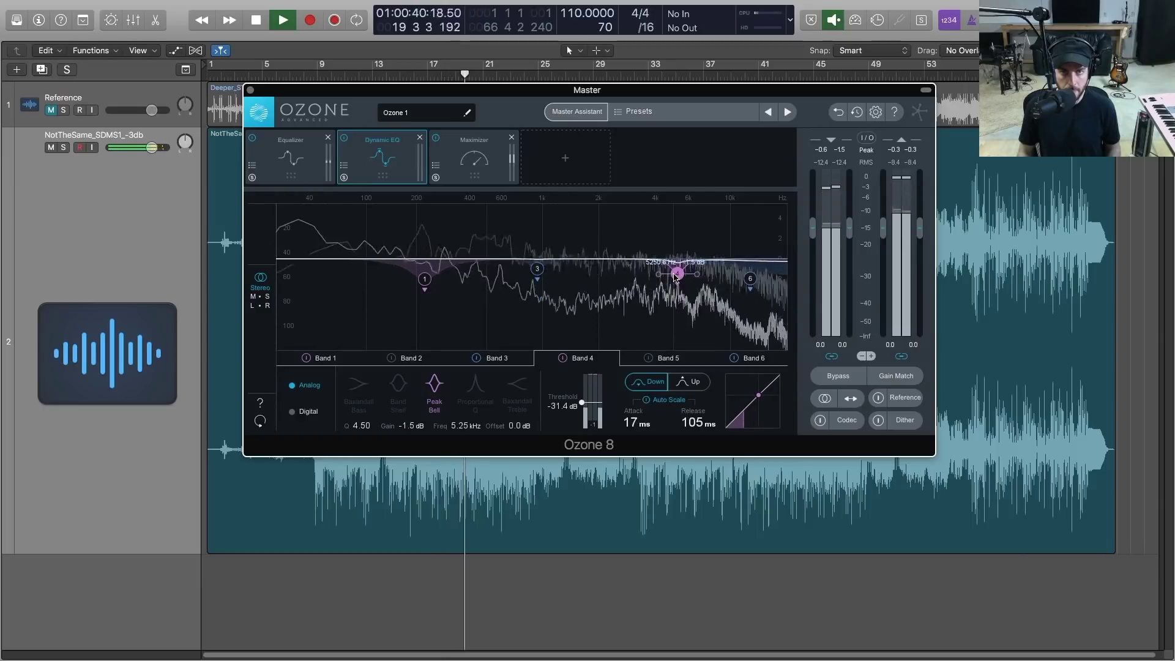
drag(675, 278, 672, 275)
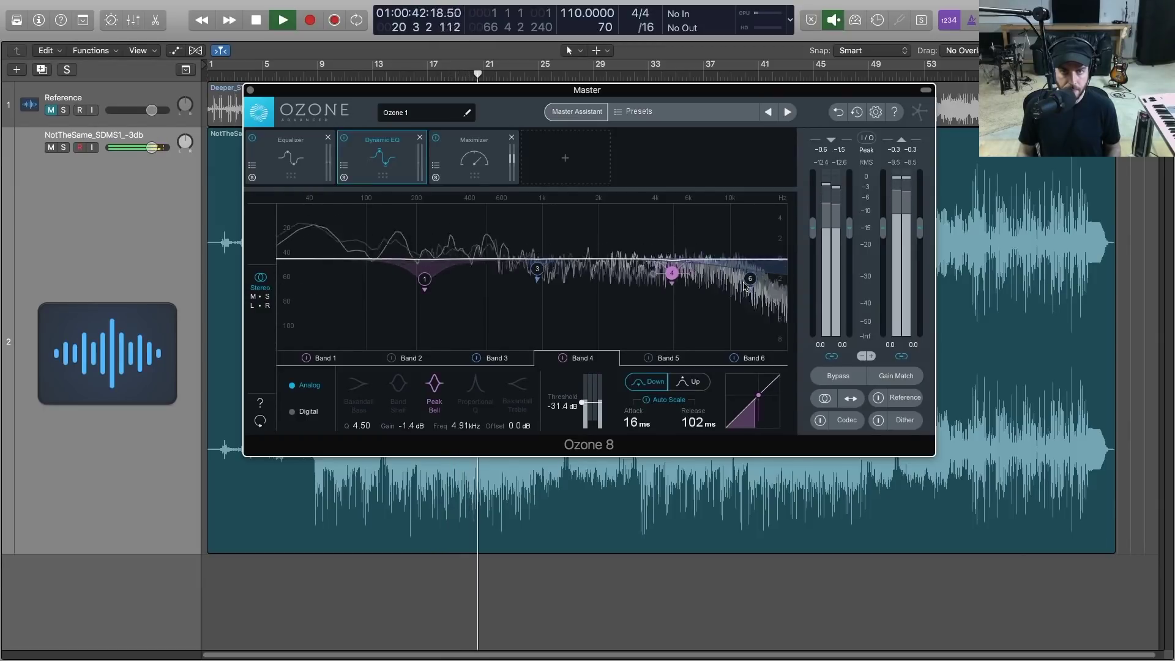
key(space)
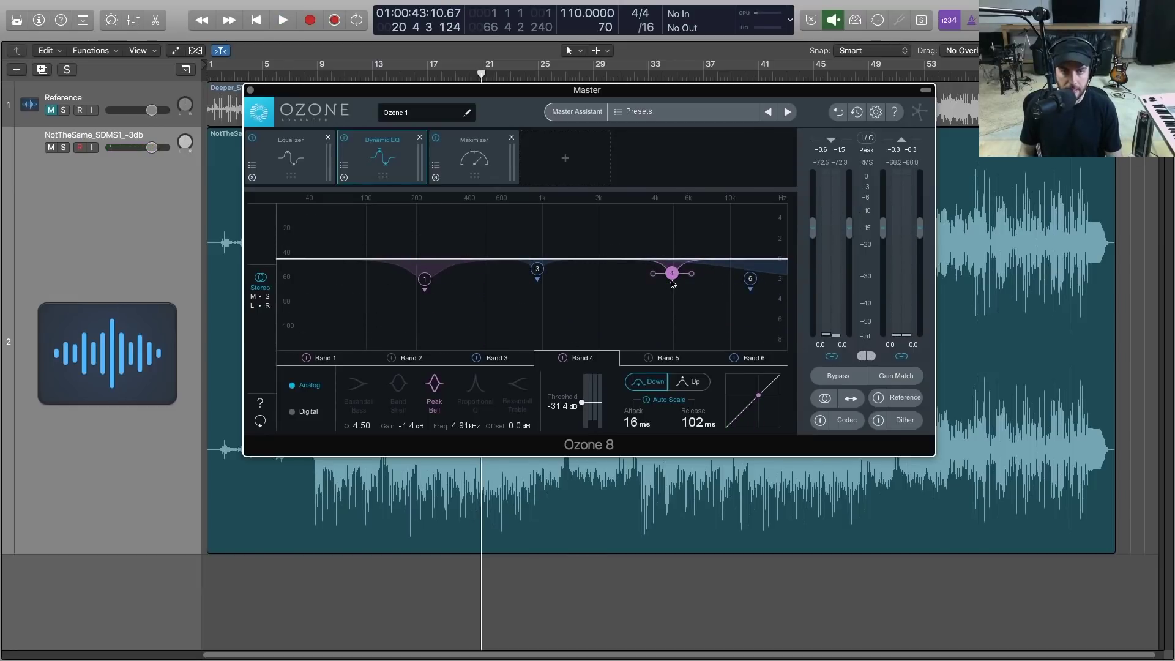
Set the Band 6 treble shelf to 14.9 kHz at -1.0 dB and A/B the Dynamic EQ bypass.
click(750, 281)
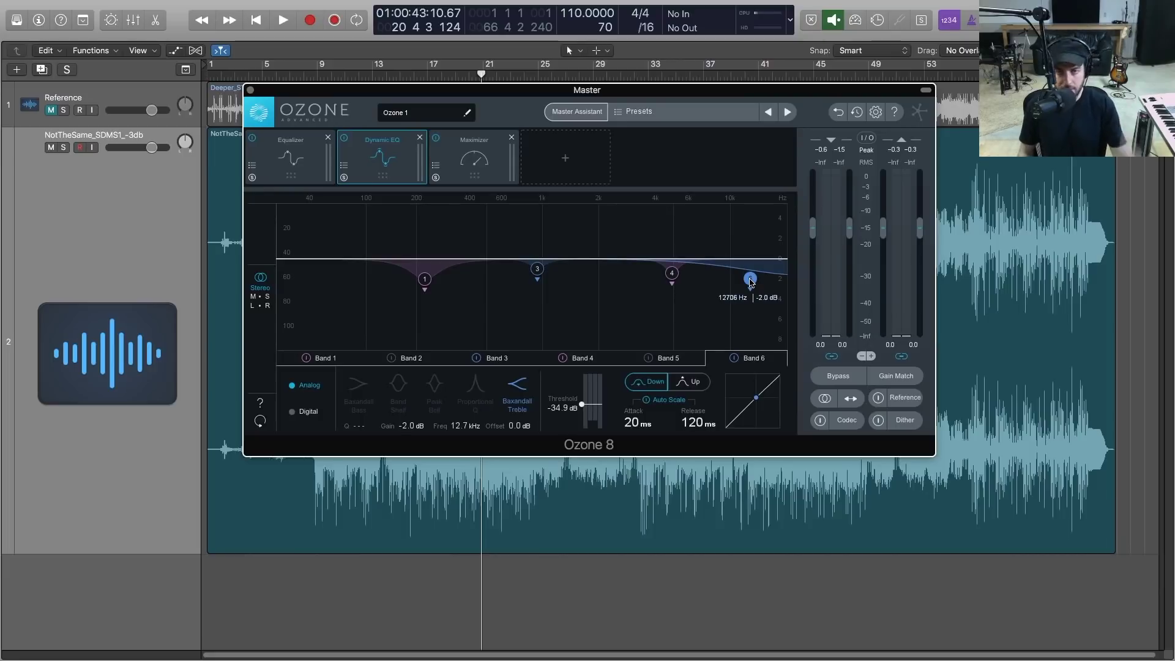
drag(750, 281, 750, 278)
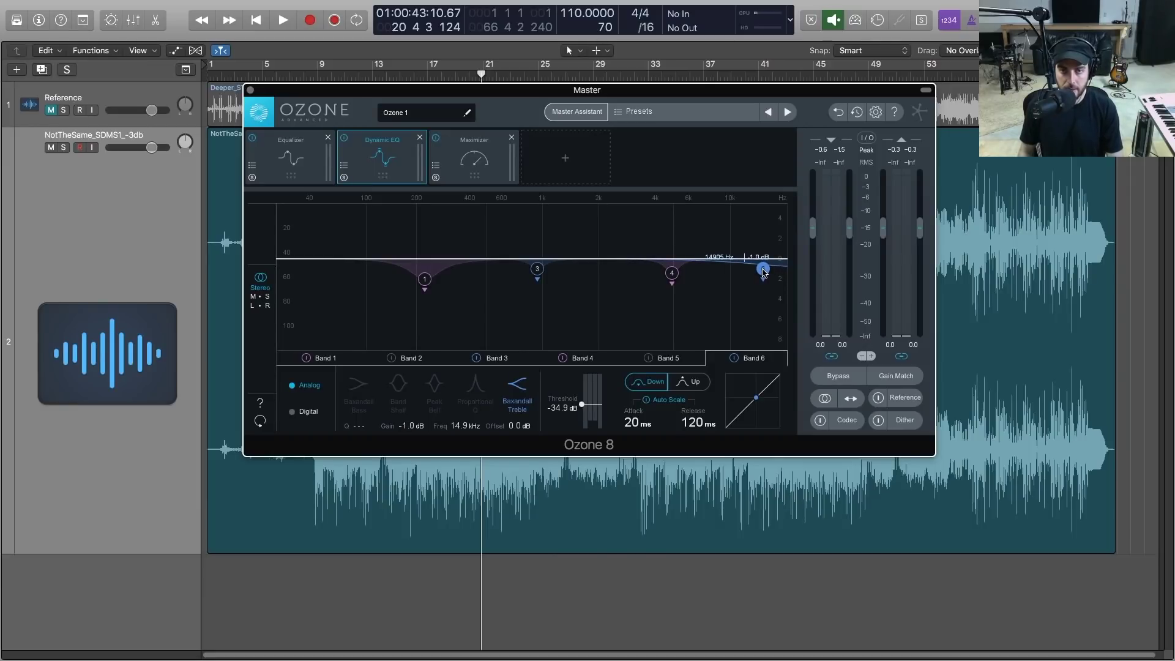
key(space)
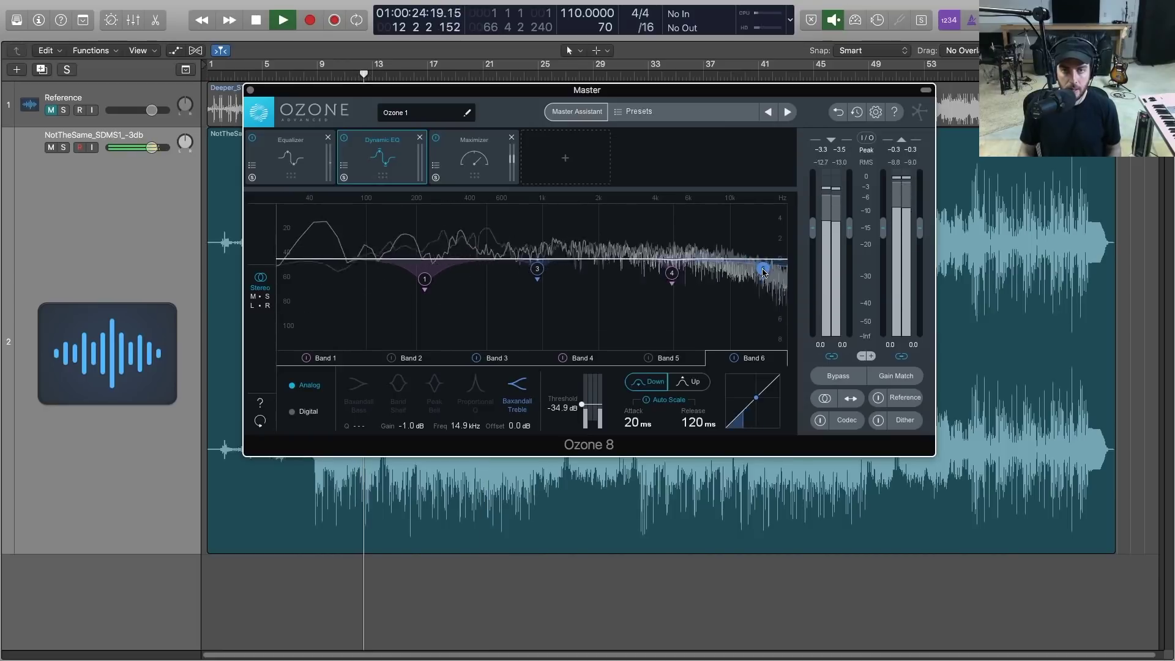
click(345, 139)
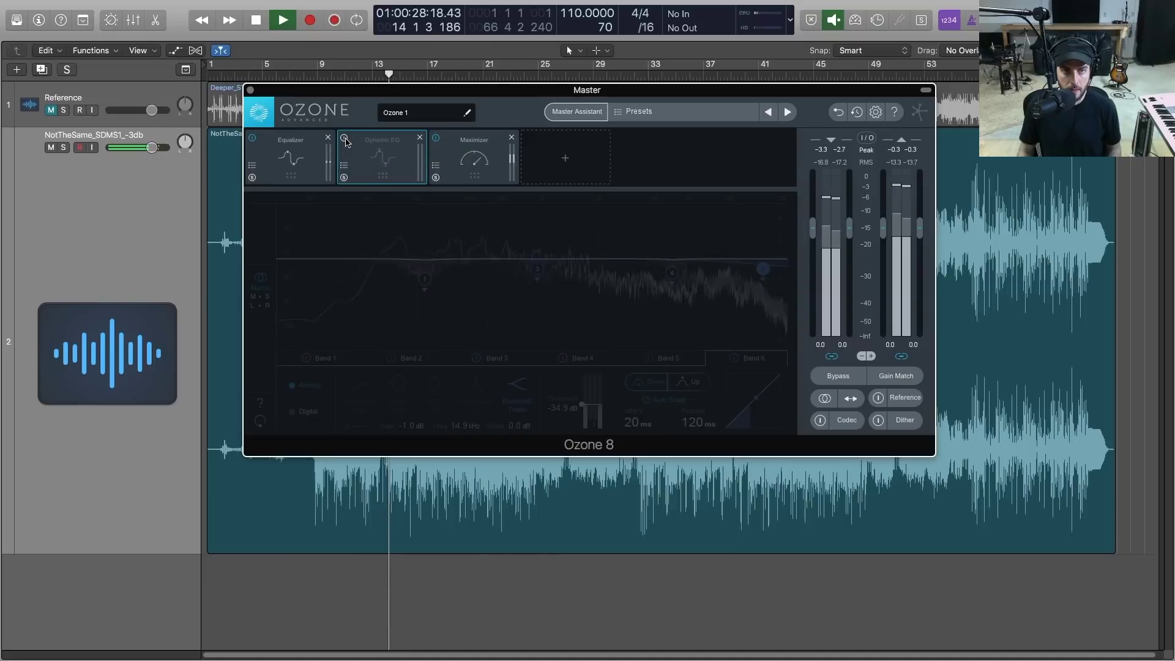
click(344, 138)
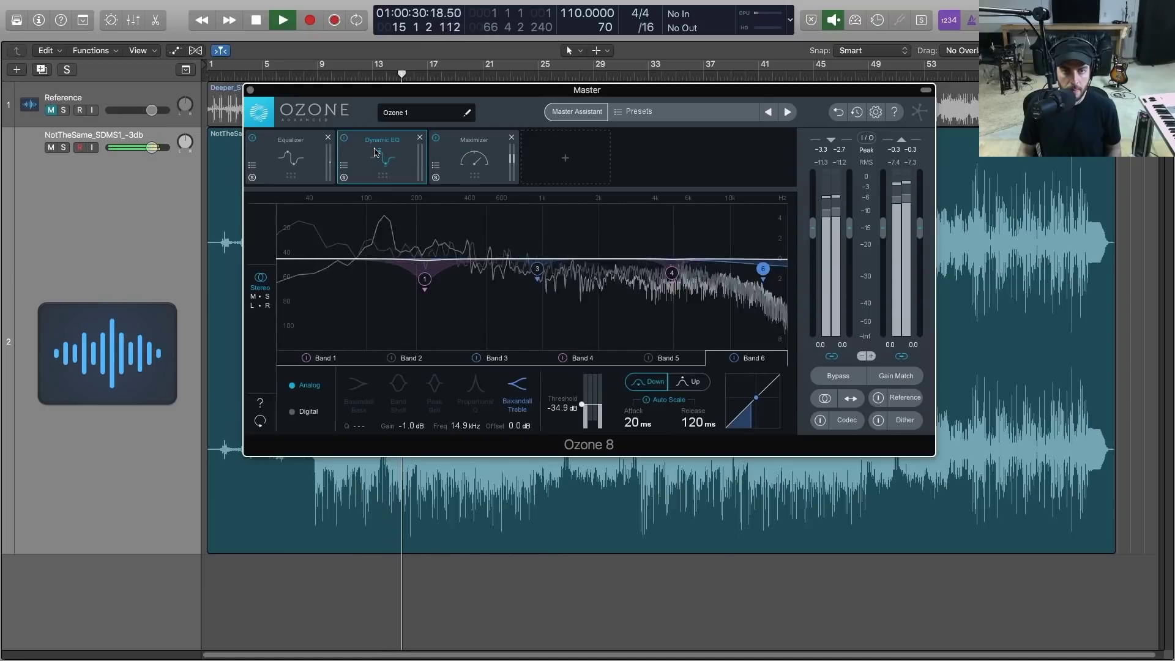
key(space)
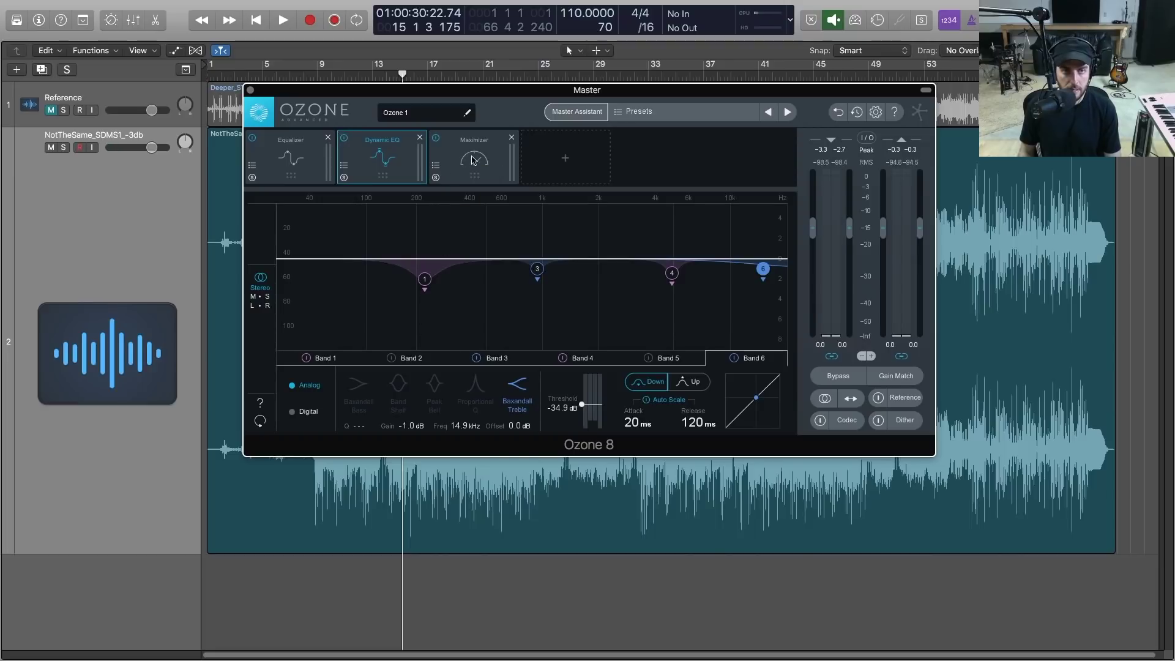
click(548, 157)
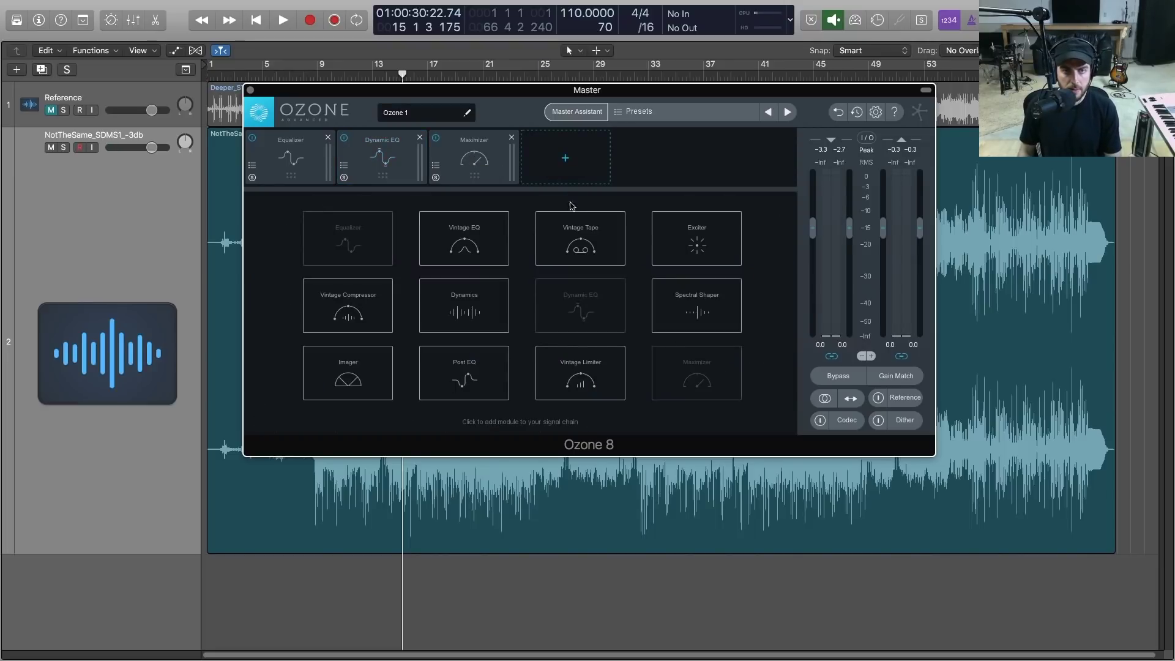
Add Vintage Tape first in the chain with Input Drive 6.8 dB, Bias 0.4, Harmonics 1.0, High Emphasis 5.0.
click(571, 247)
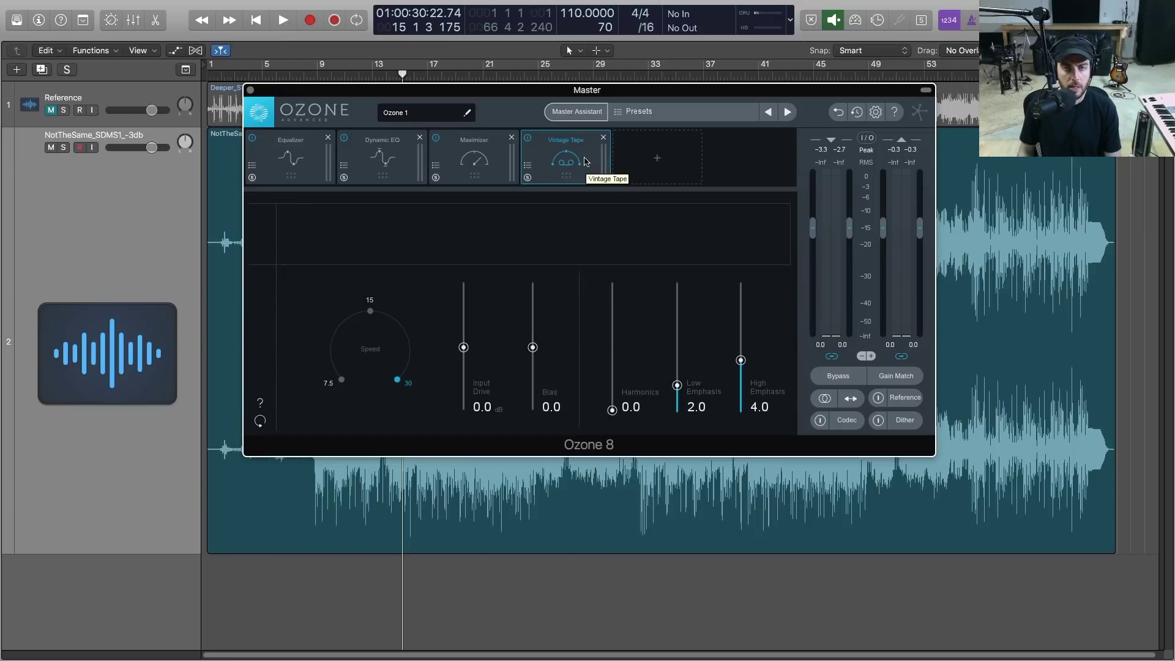
drag(569, 159, 248, 153)
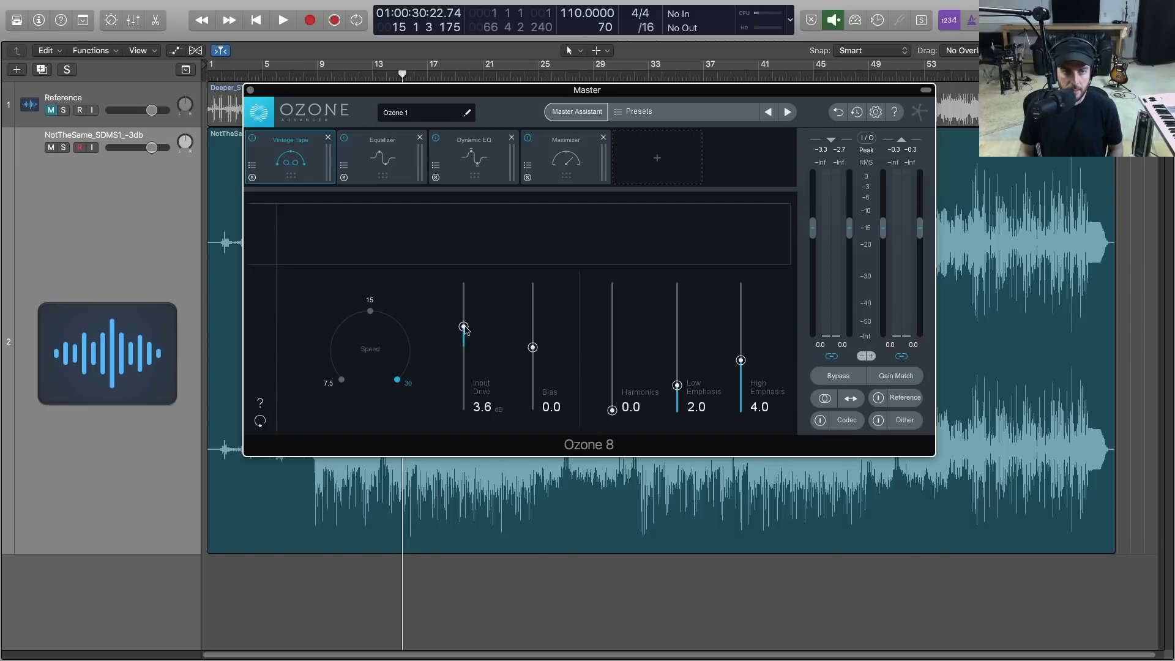
key(space)
drag(465, 327, 468, 322)
drag(533, 347, 538, 349)
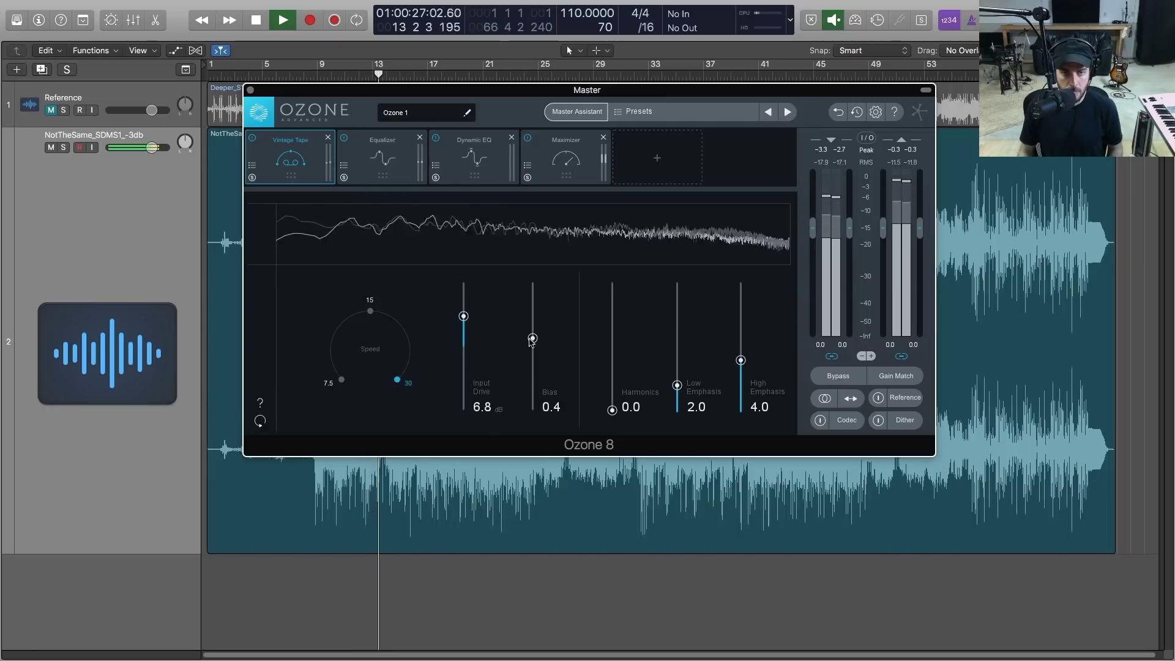
drag(612, 410, 680, 384)
drag(740, 361, 743, 348)
key(space)
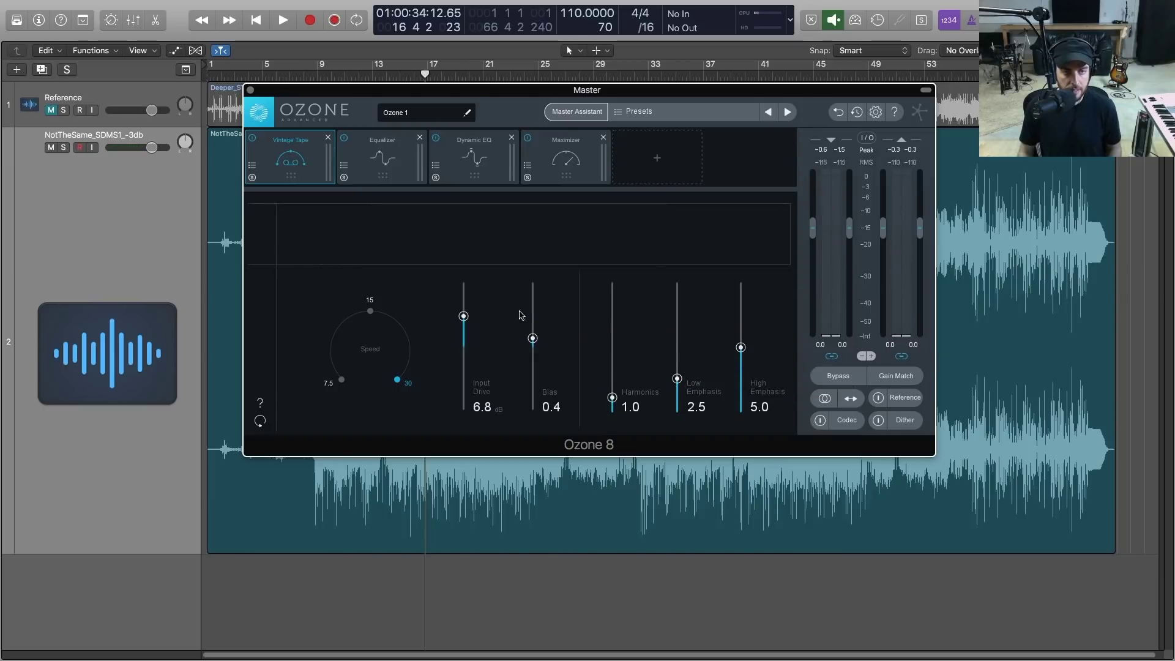
Audition the 7.5 tape speed and A/B the Vintage Tape bypass during playback.
key(space)
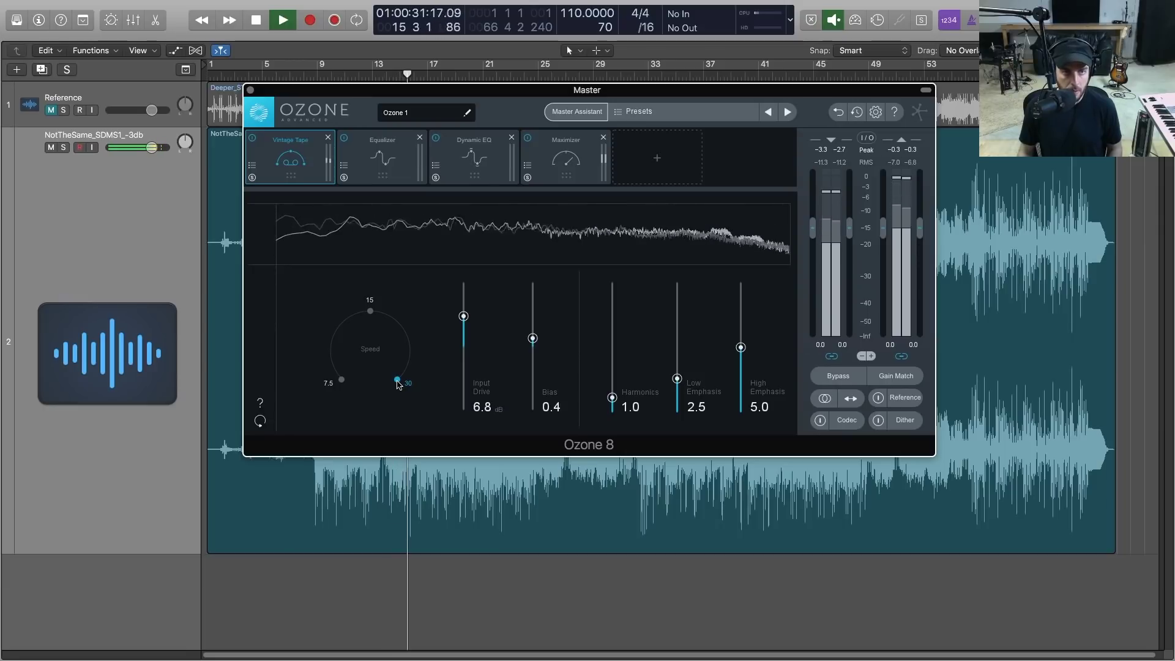
click(339, 380)
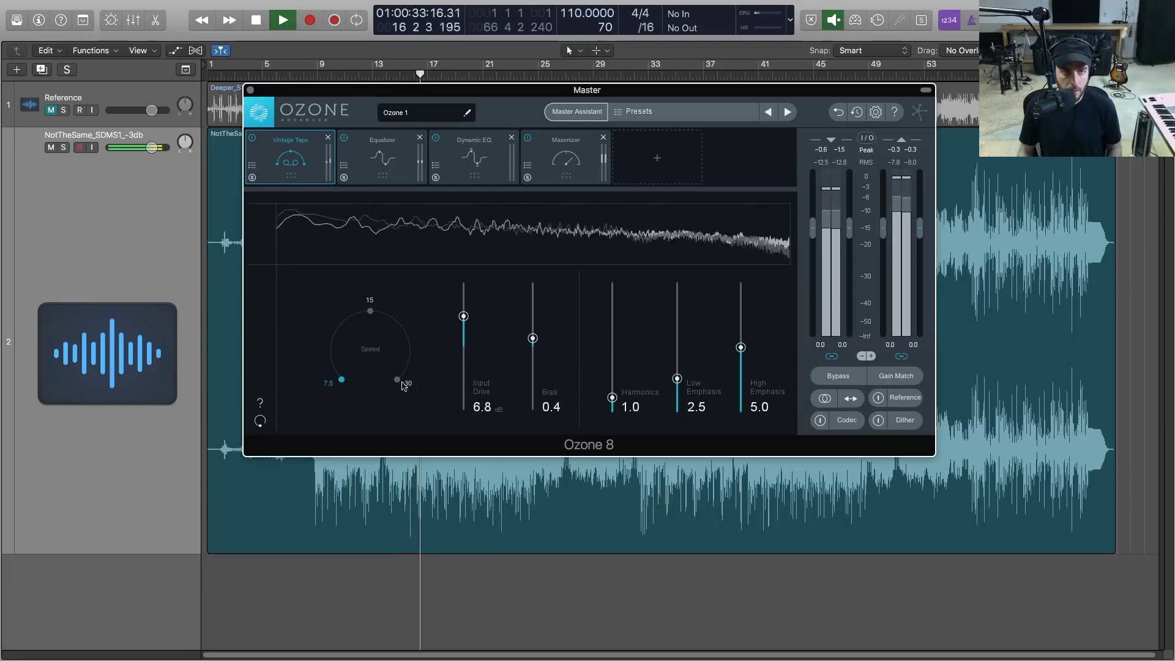
click(253, 138)
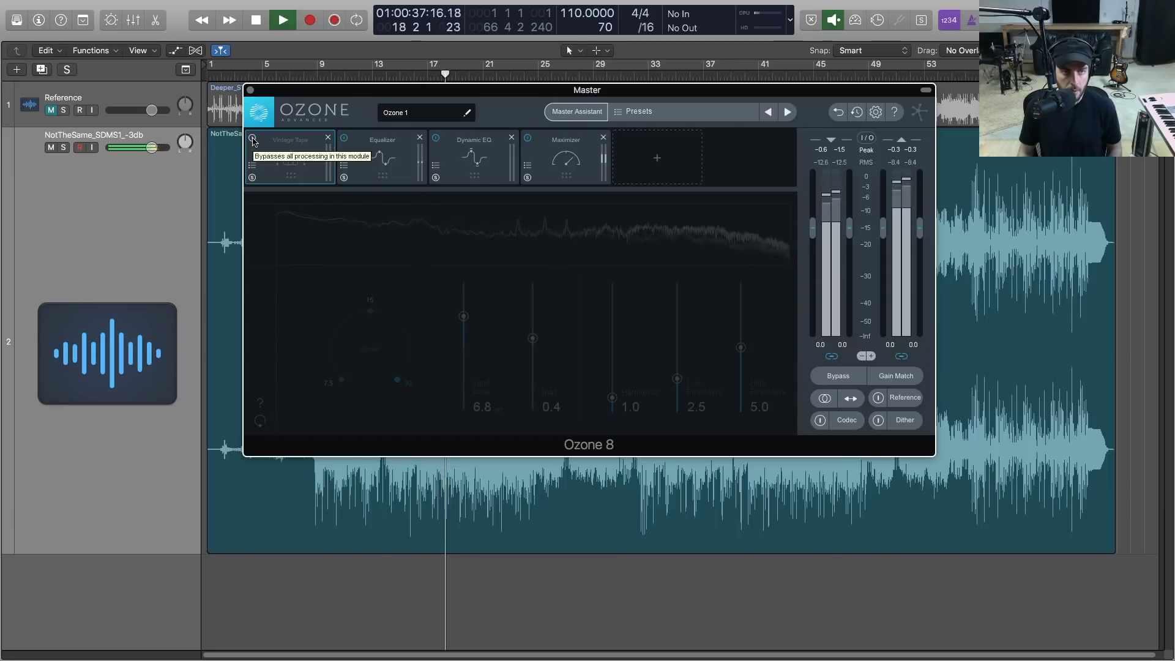
click(253, 138)
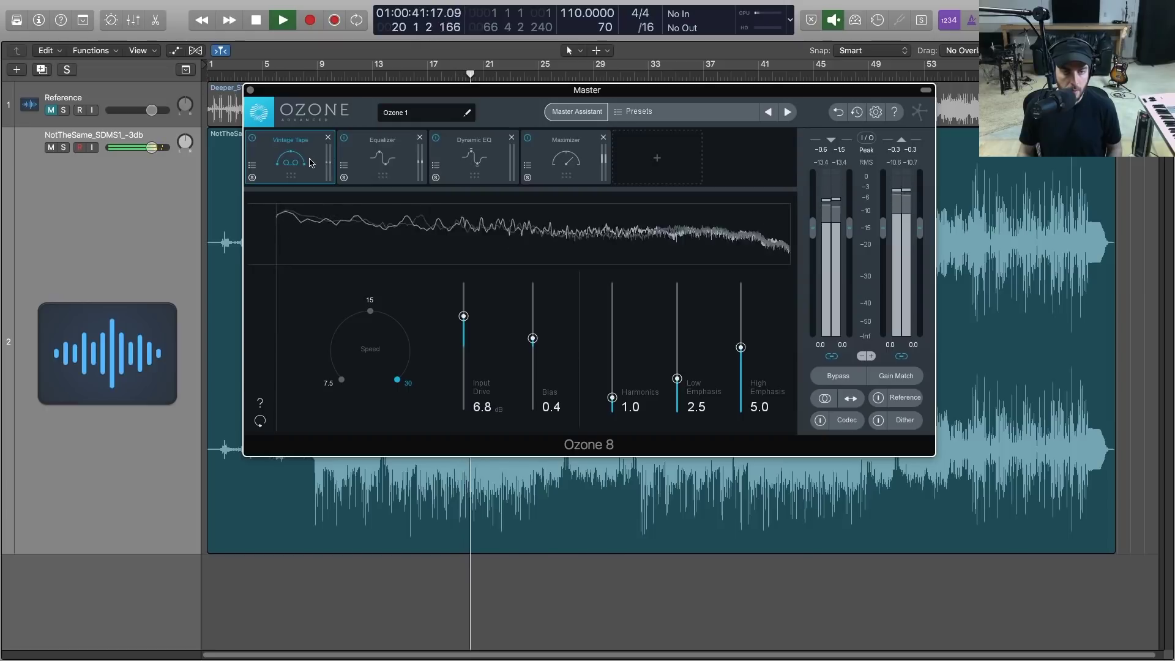
key(space)
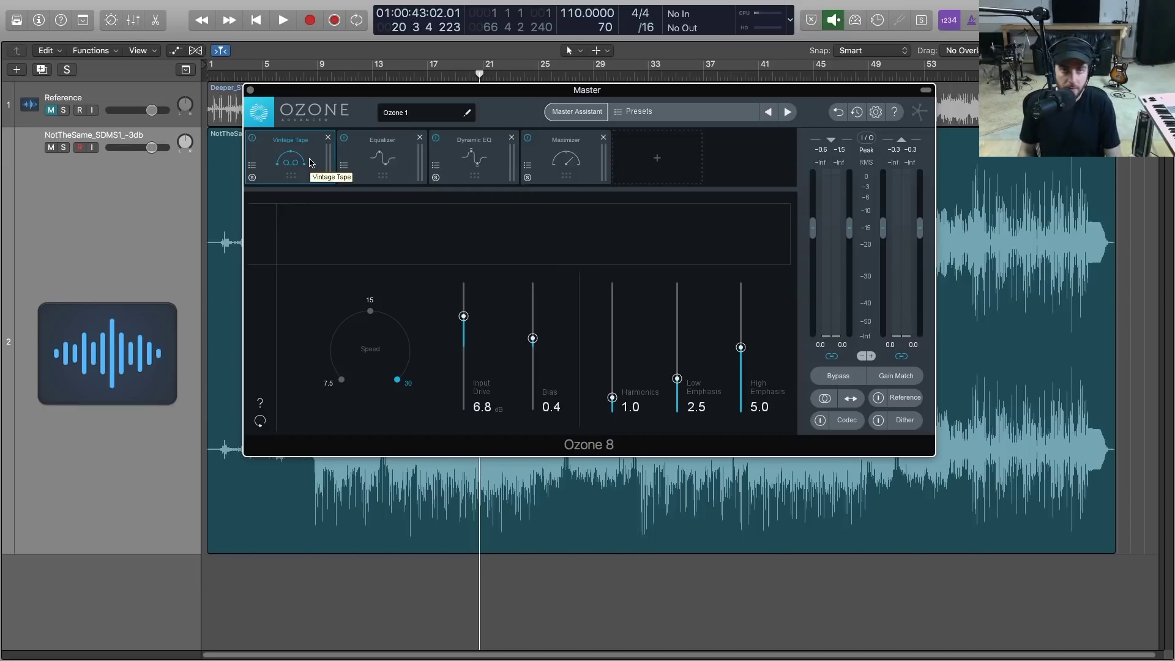
click(642, 164)
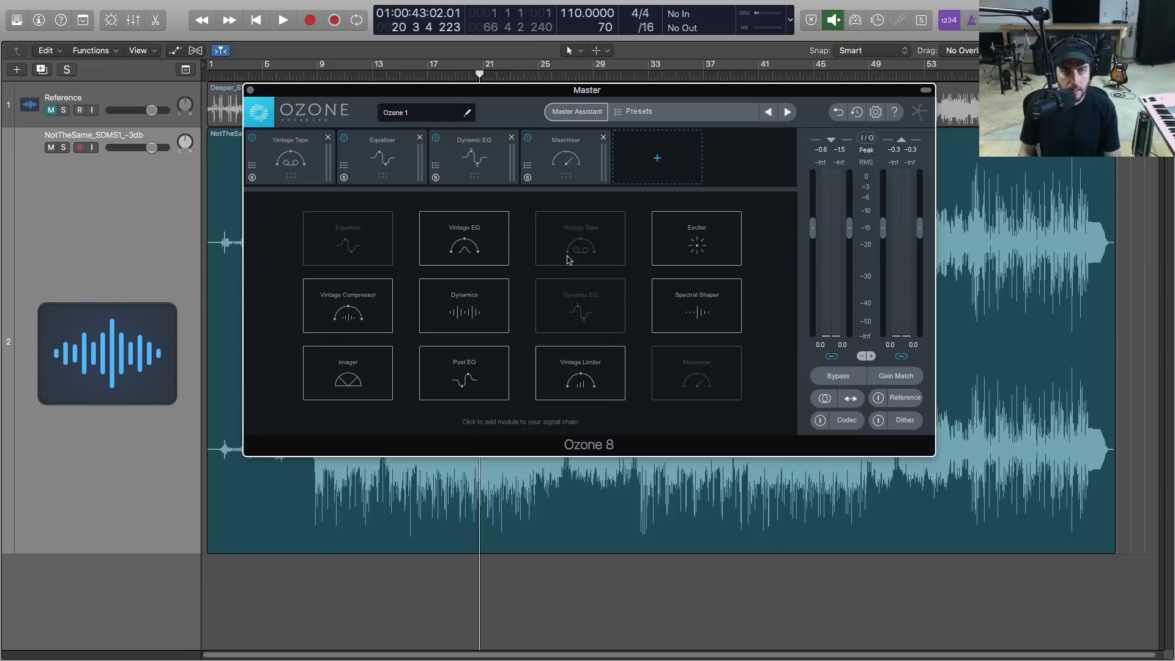
Add an Imager module and place it just before the Maximizer.
click(343, 372)
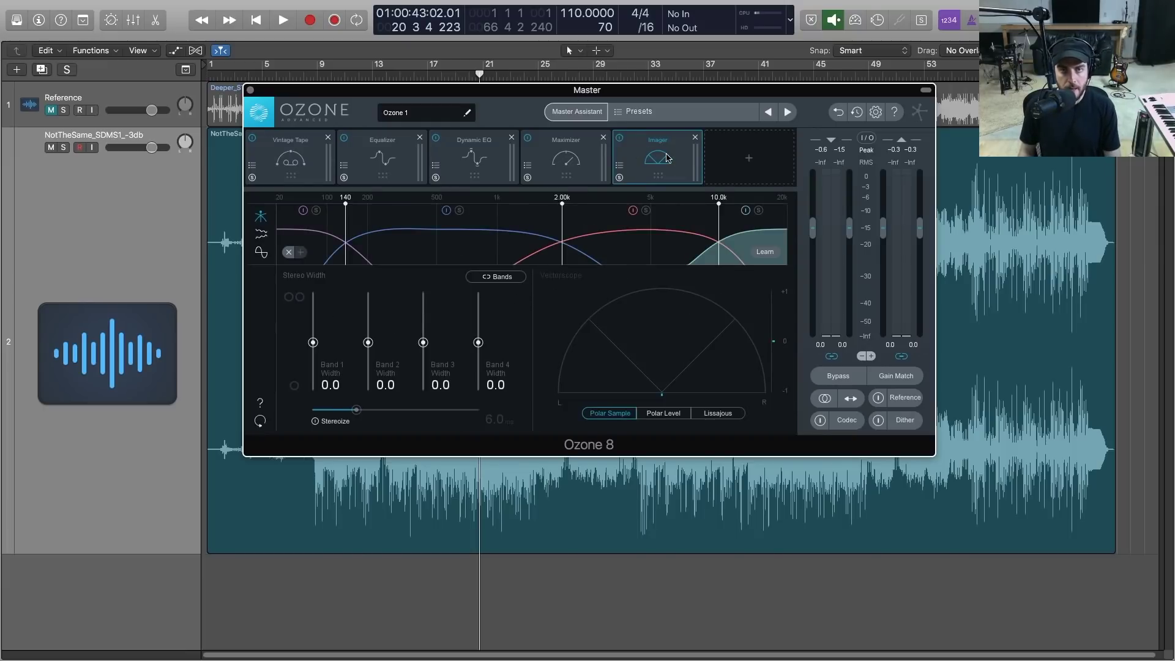
drag(667, 158, 562, 158)
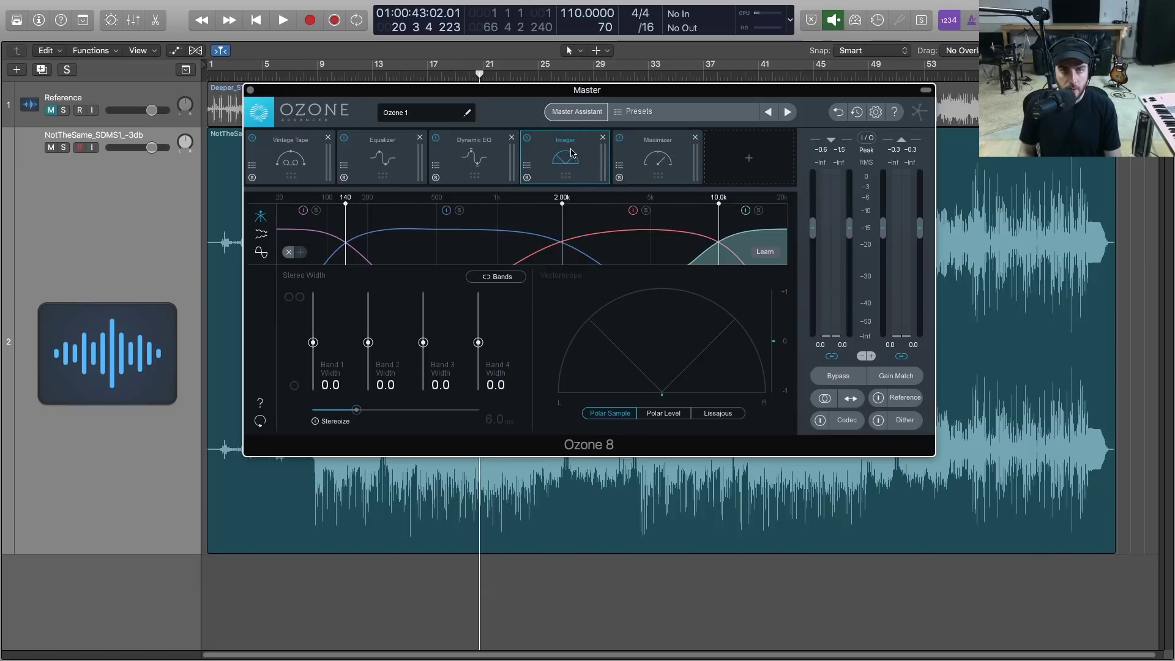
click(645, 160)
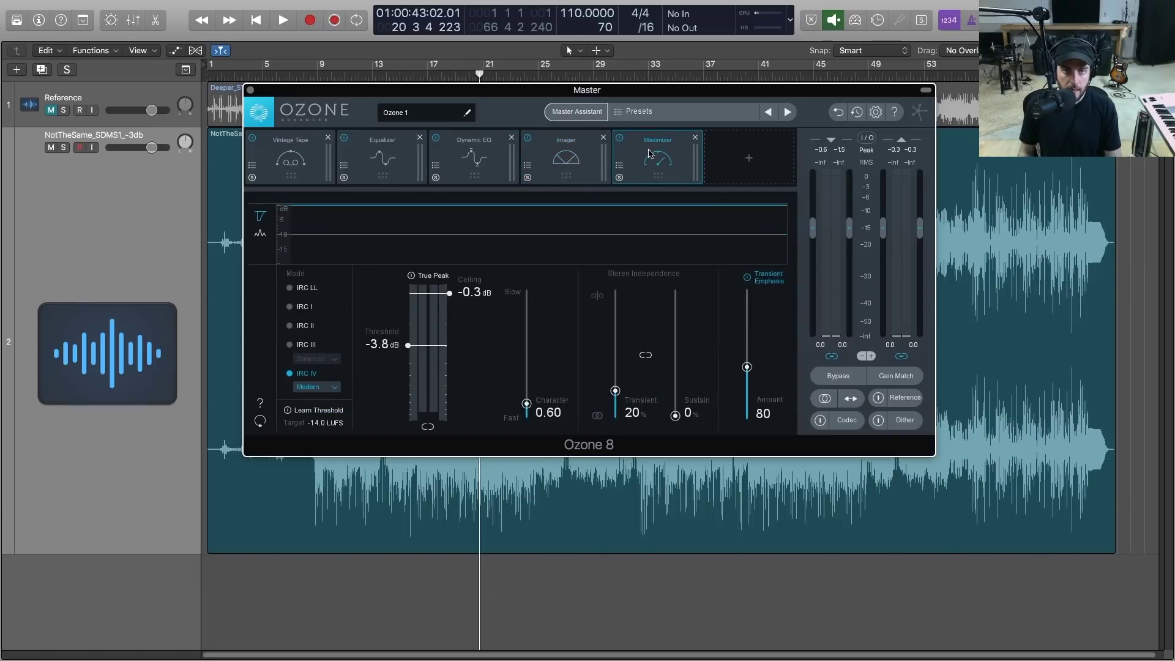
click(551, 151)
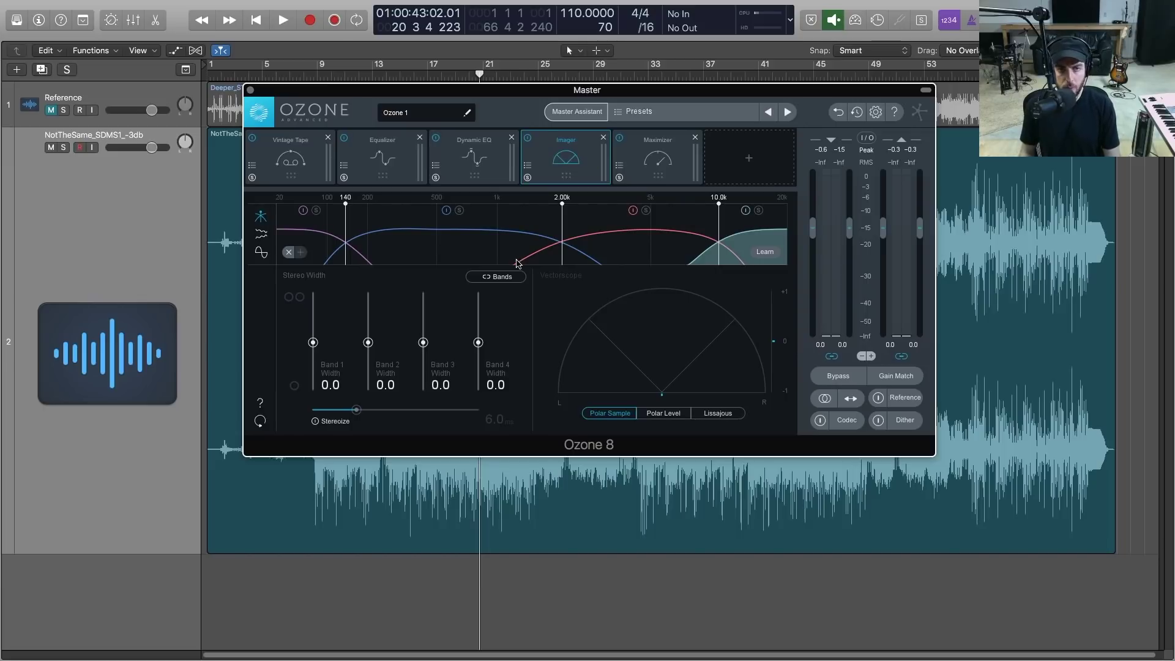
Widen Imager Bands 2, 3 and 4 stereo width to 44.3, 46.8 and 41.8 during playback.
key(space)
drag(478, 342, 425, 329)
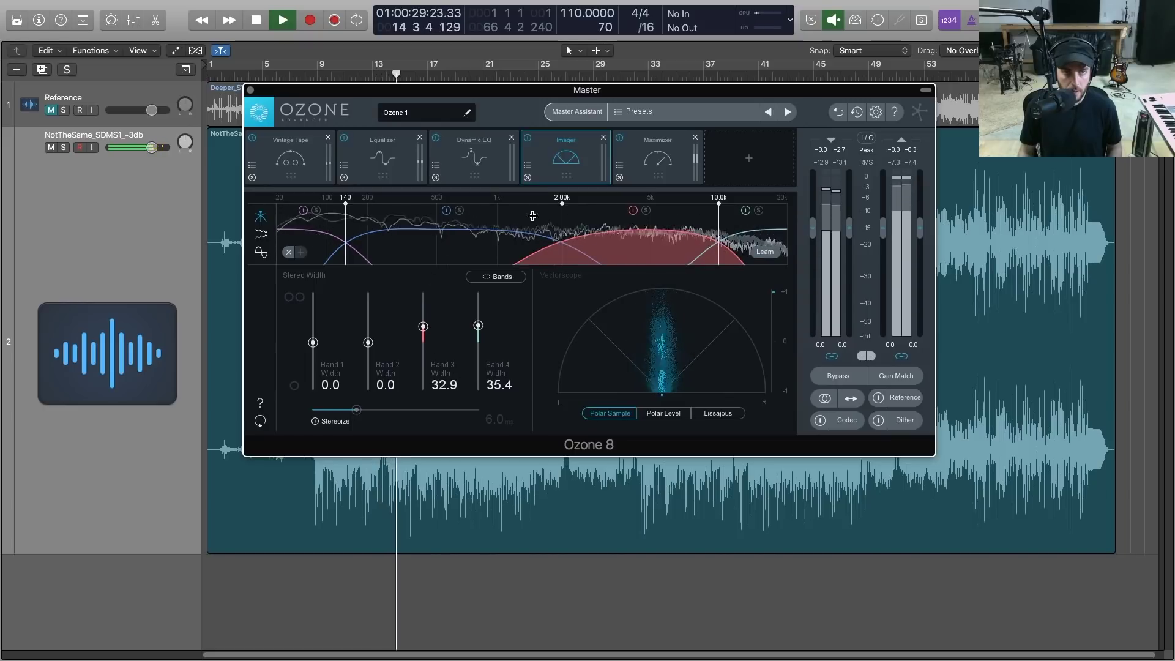
mouse_move(423, 326)
mouse_down()
mouse_move(425, 299)
mouse_move(424, 391)
mouse_move(422, 312)
mouse_up()
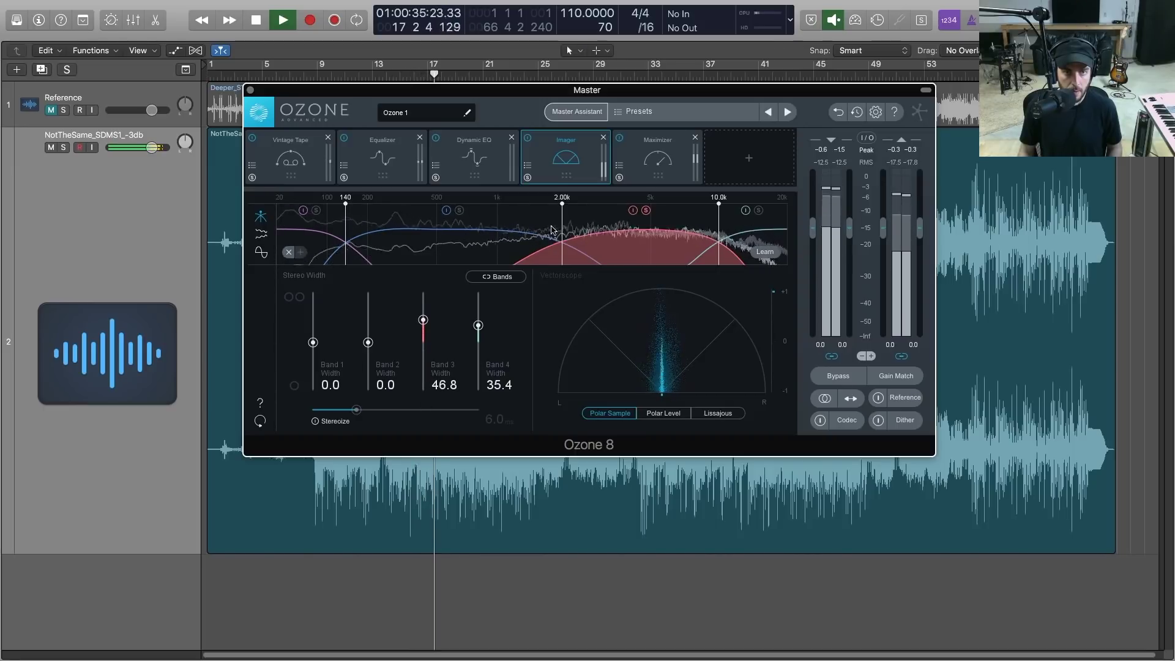
mouse_move(368, 342)
mouse_down()
mouse_move(368, 295)
mouse_move(369, 336)
mouse_up()
drag(375, 376, 368, 320)
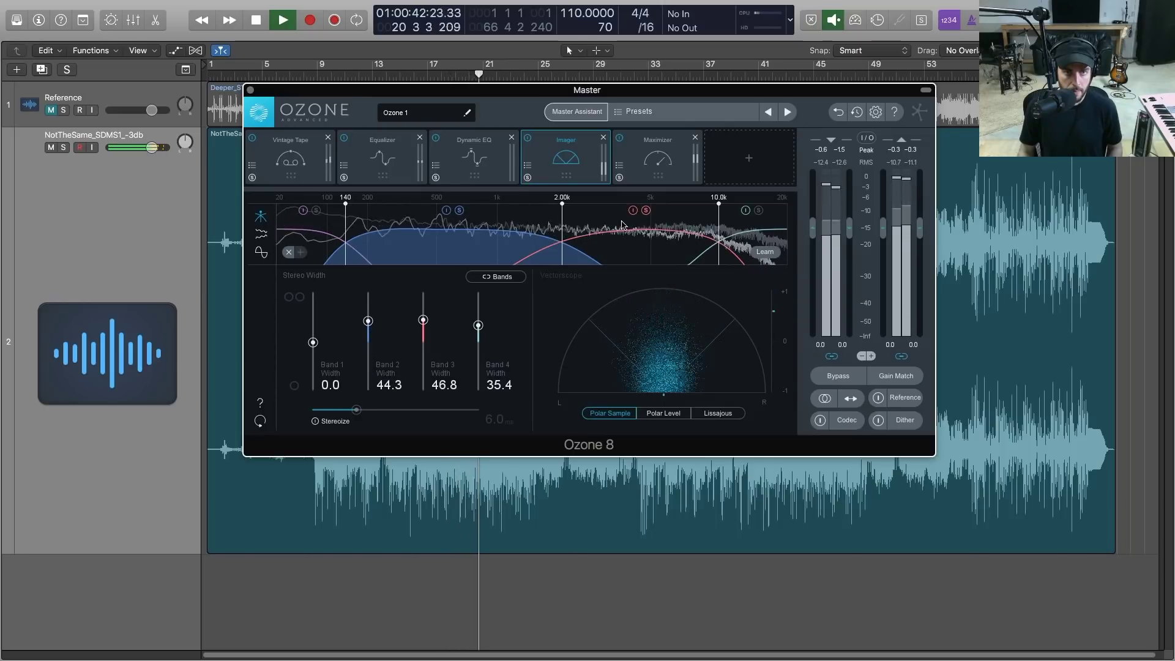
mouse_move(368, 321)
mouse_down()
mouse_move(368, 294)
mouse_move(368, 321)
mouse_up()
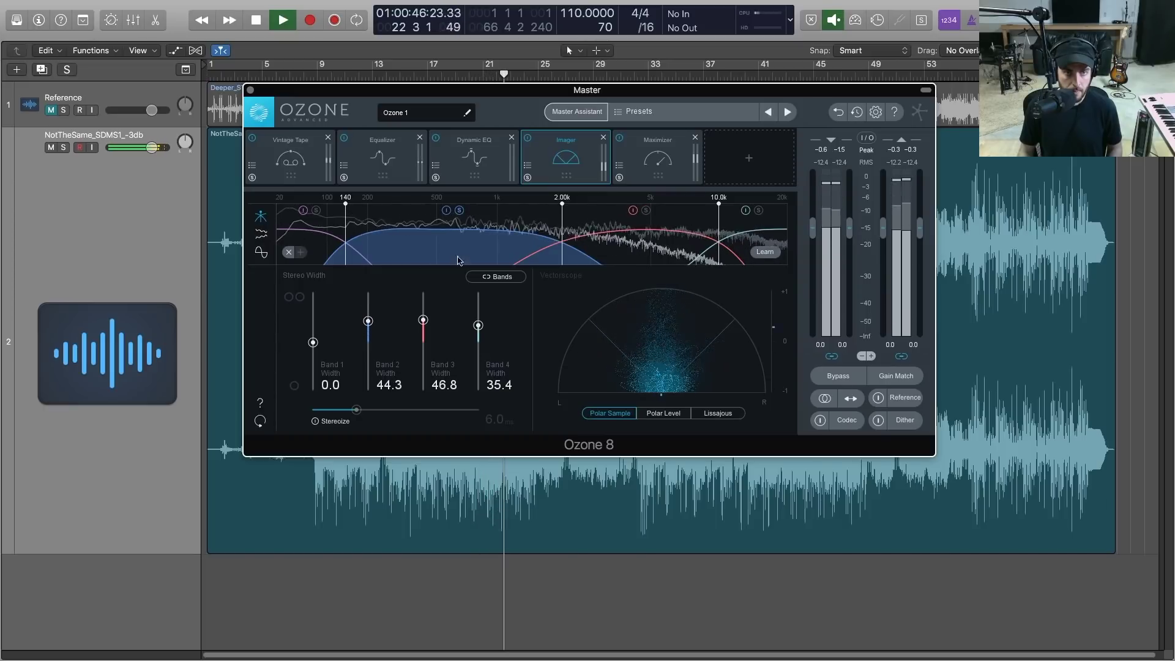
key(space)
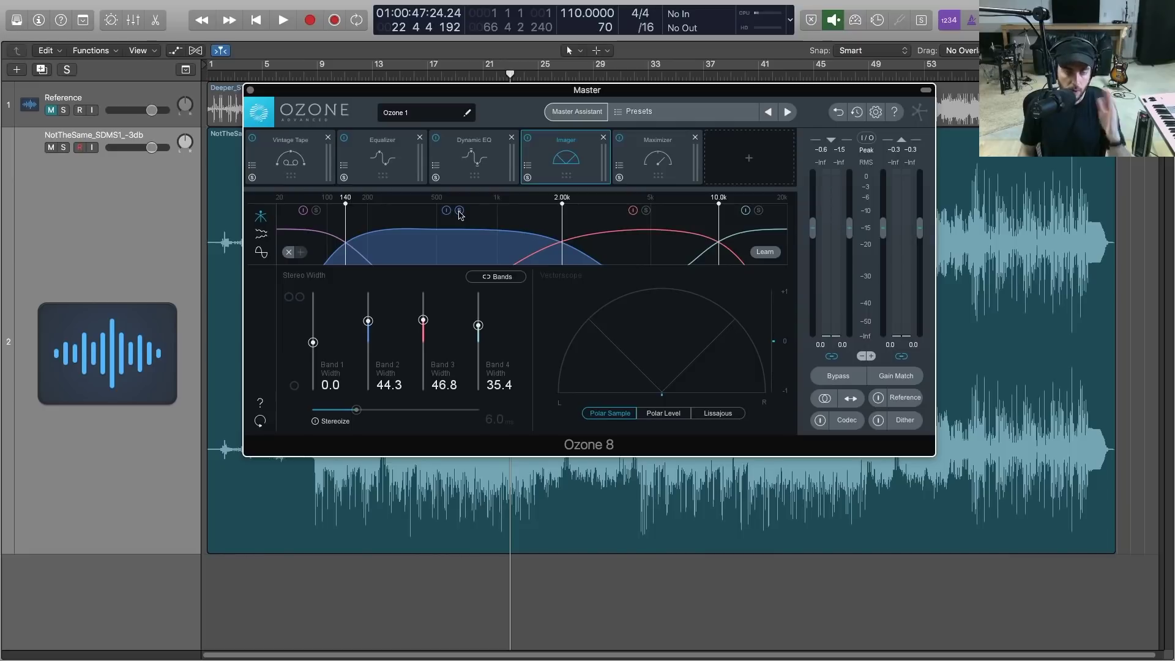
key(space)
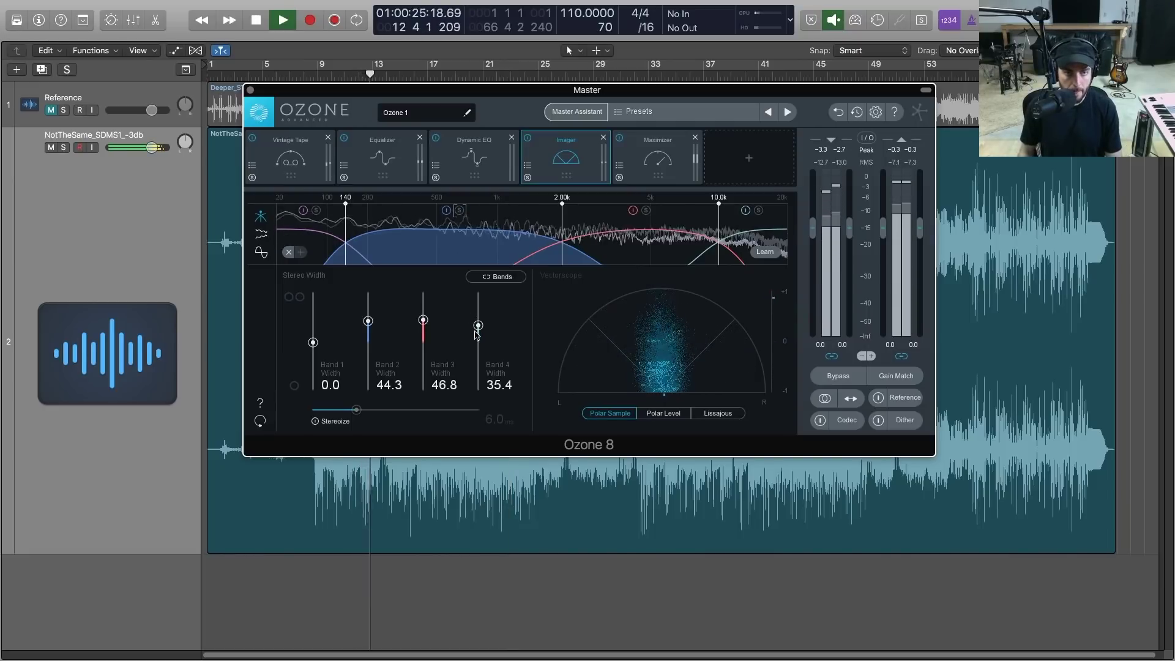
drag(478, 325, 478, 323)
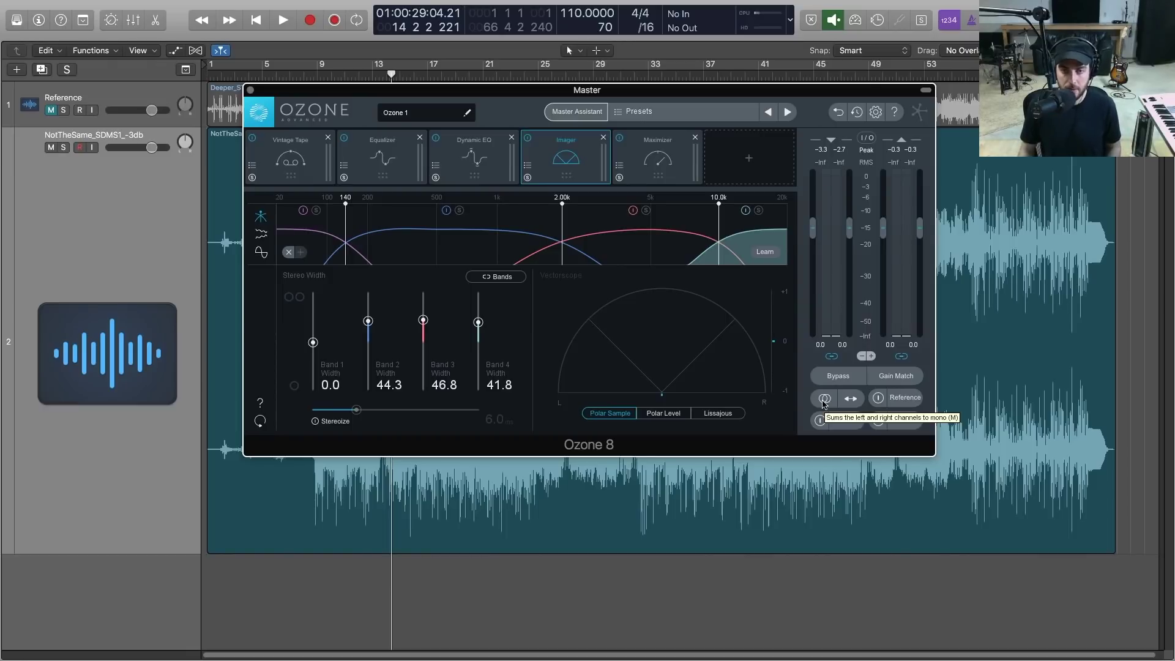
Check mono compatibility of the master during playback, then return monitoring to stereo.
key(space)
click(824, 399)
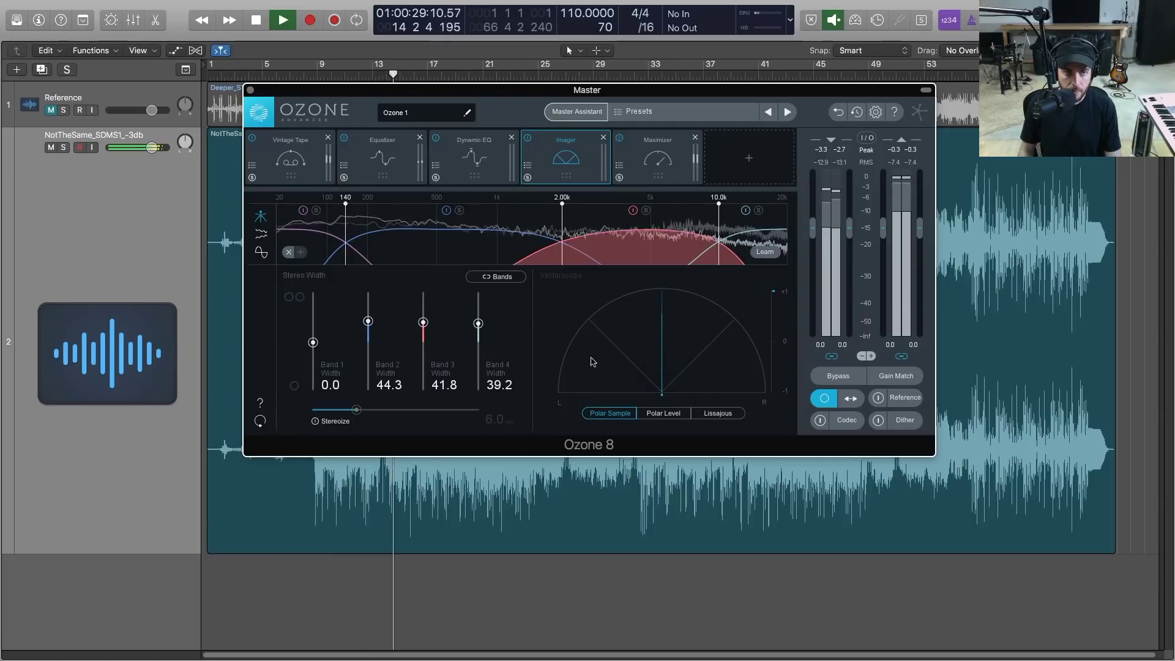
click(825, 398)
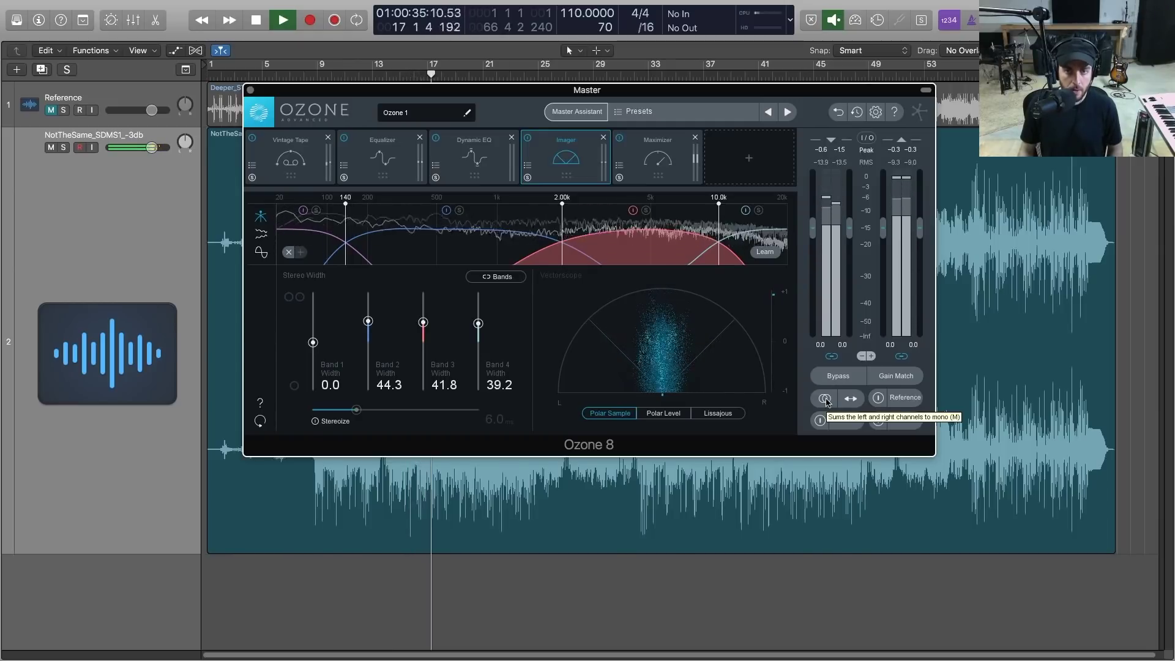
key(space)
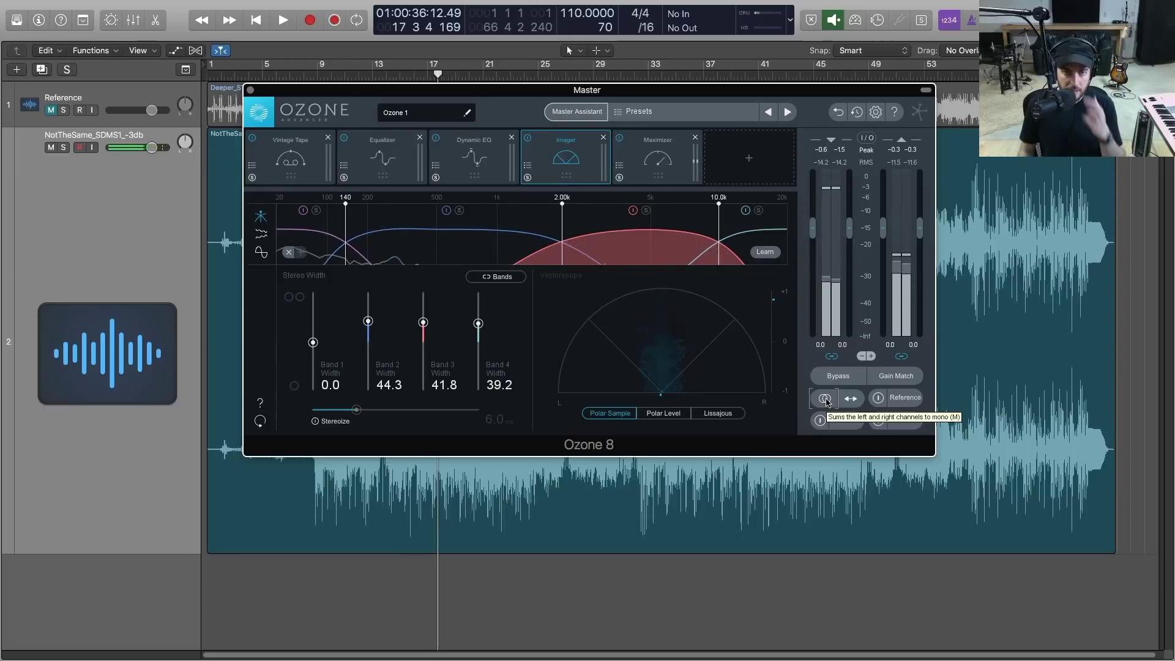
click(902, 399)
Switch between the Deeper_ST_SDMS5.wav and Overtime_ST_SDMS4.wav reference tracks and try reference listening.
click(361, 280)
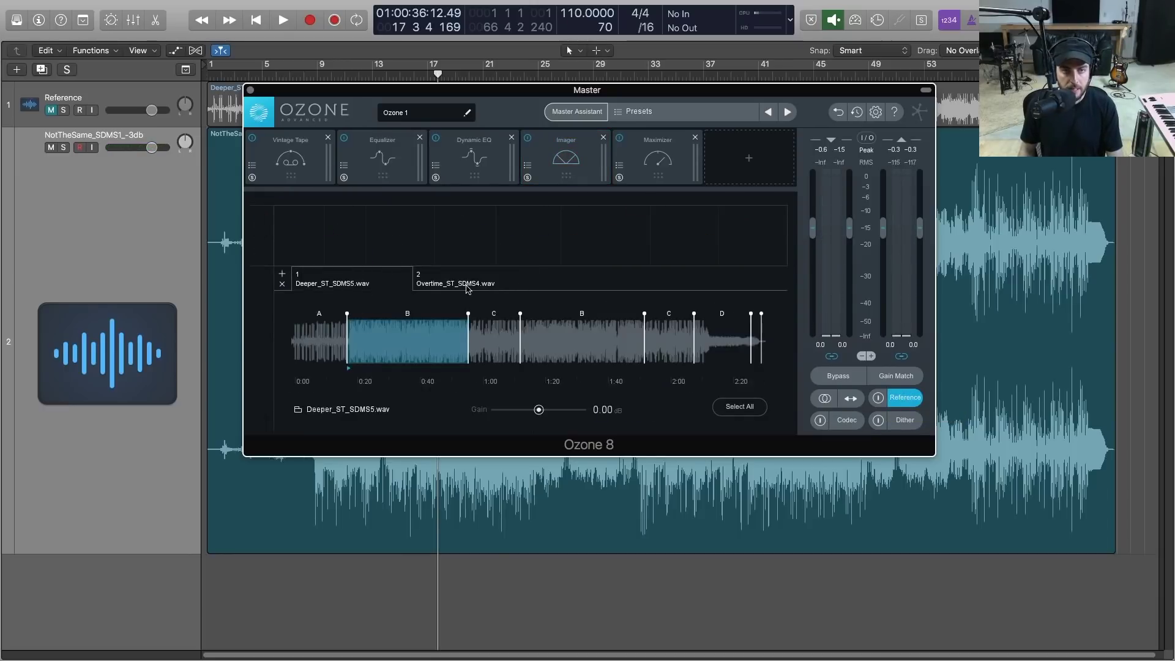
click(467, 286)
click(363, 284)
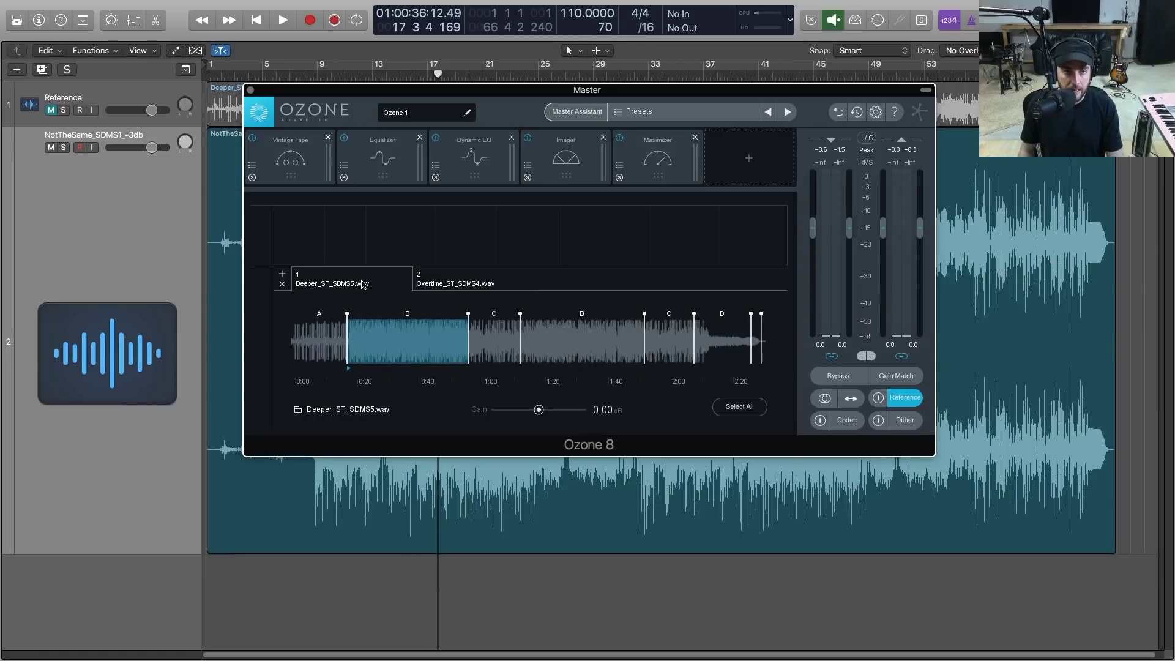
click(472, 288)
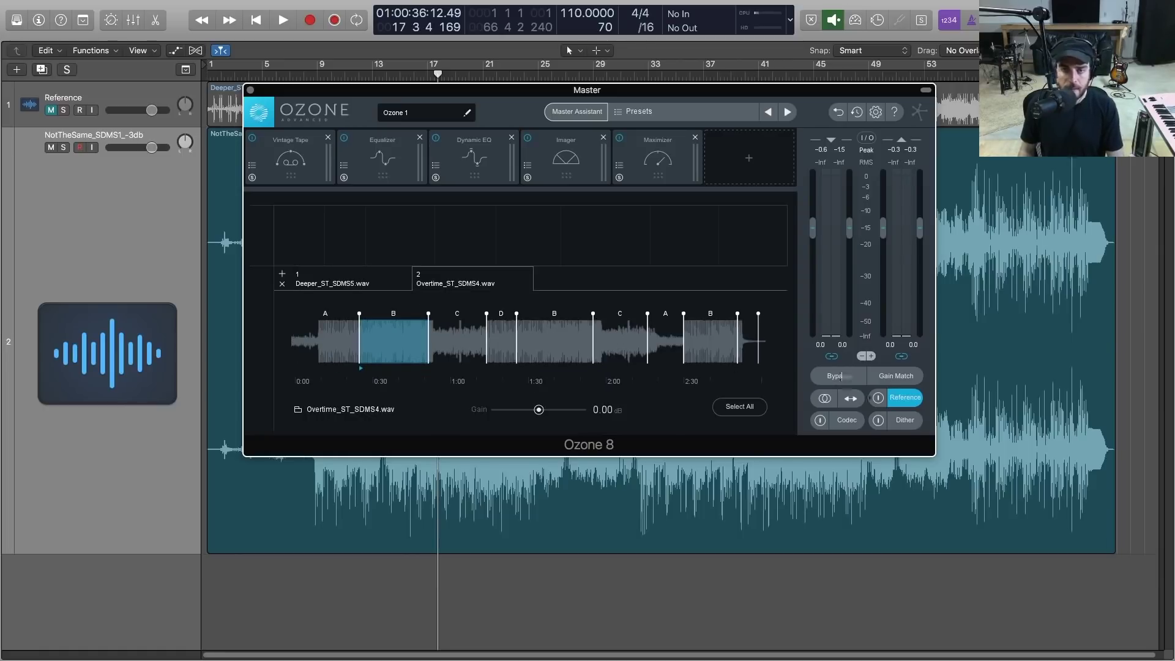
click(878, 398)
click(879, 399)
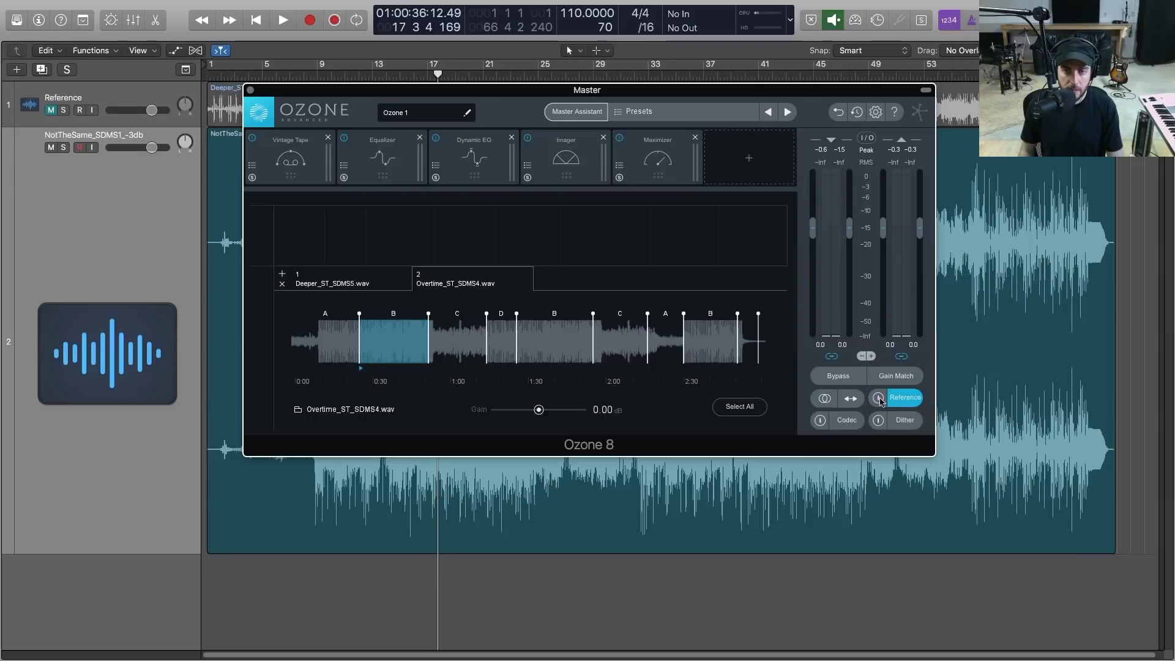
With Deeper_ST_SDMS5.wav selected, A/B the reference against the master during playback, ending on the master.
key(space)
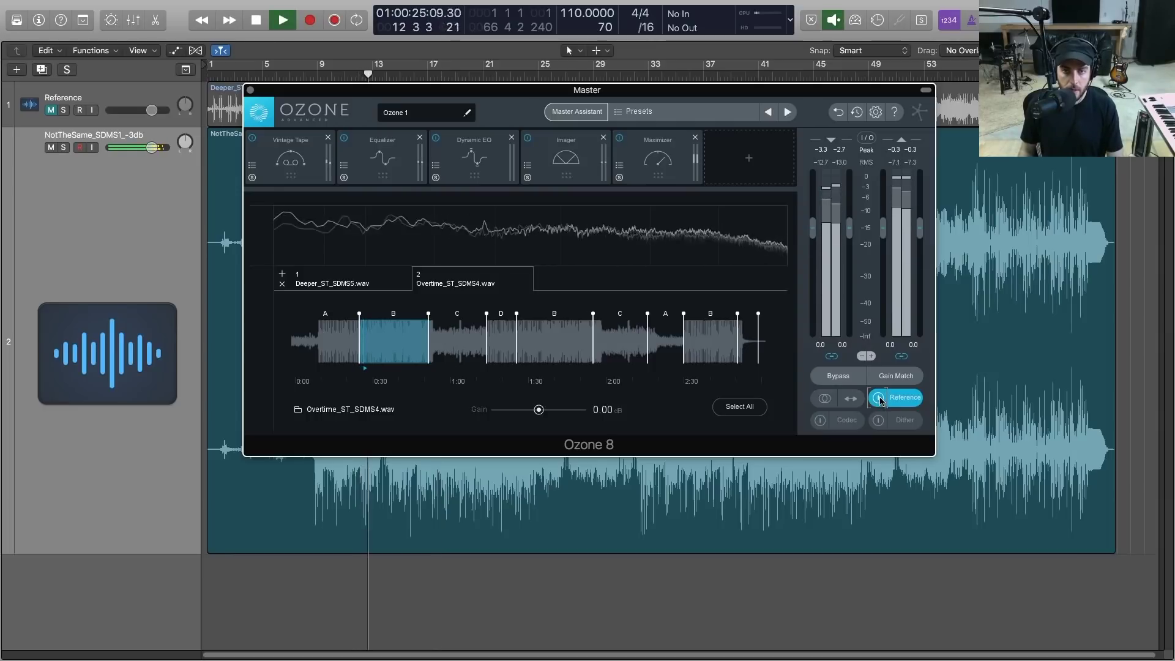
click(388, 284)
click(904, 396)
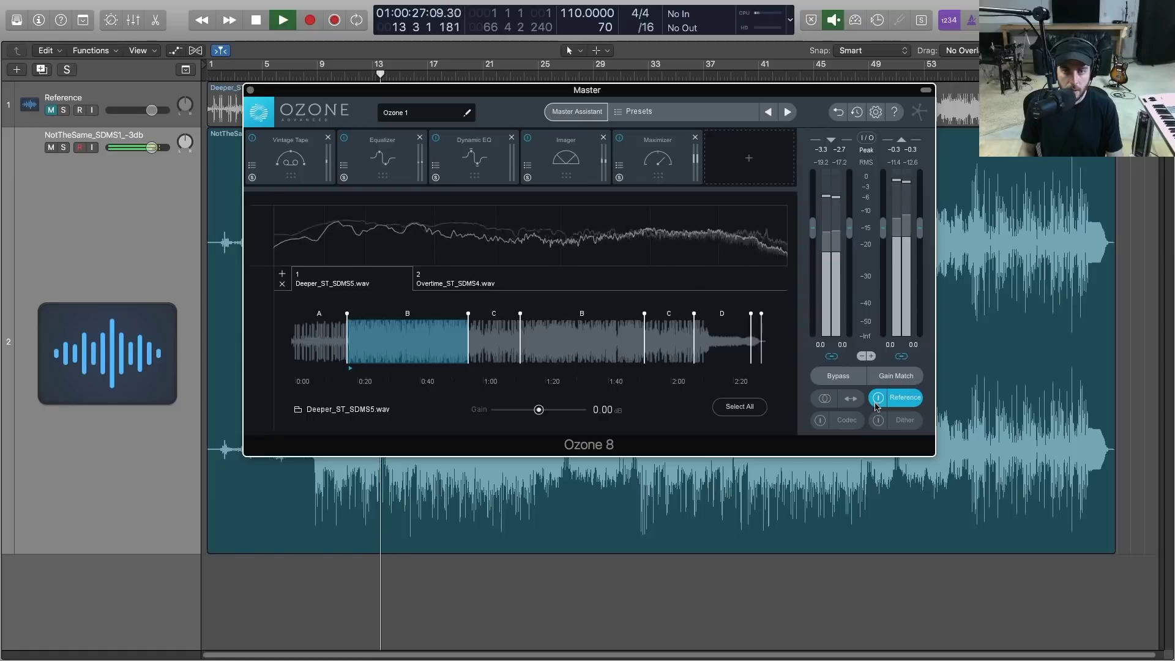
click(877, 399)
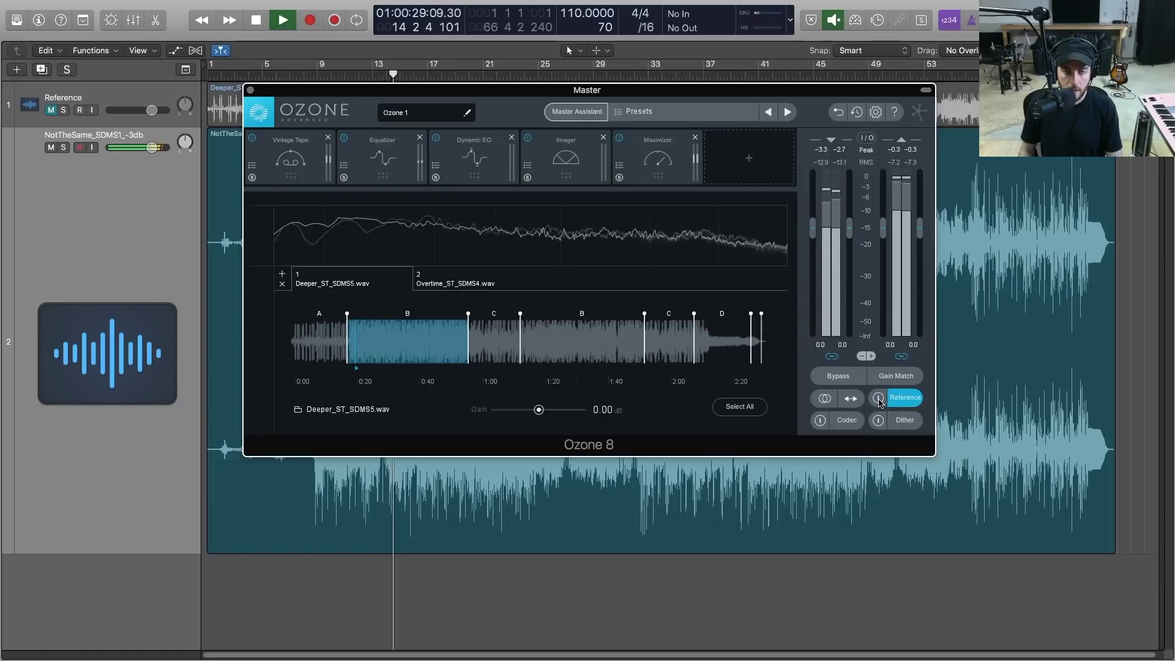
click(878, 399)
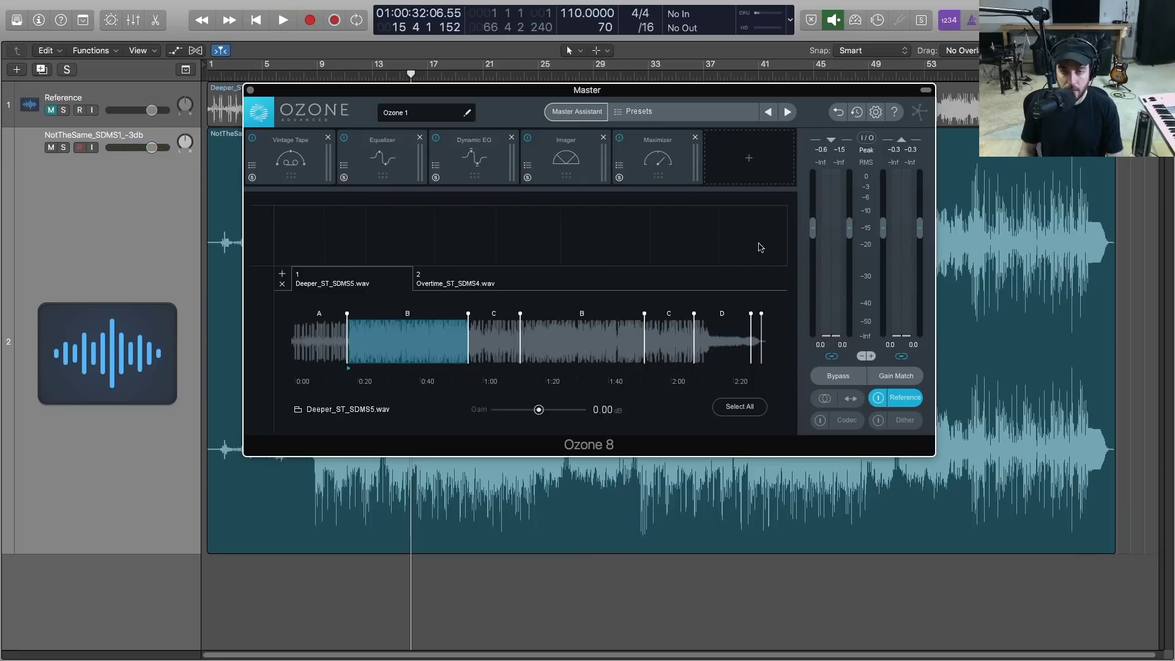
click(878, 398)
Raise the Maximizer ceiling from -0.3 dB to 0.0 dB, keeping the IRC IV Modern style.
click(660, 156)
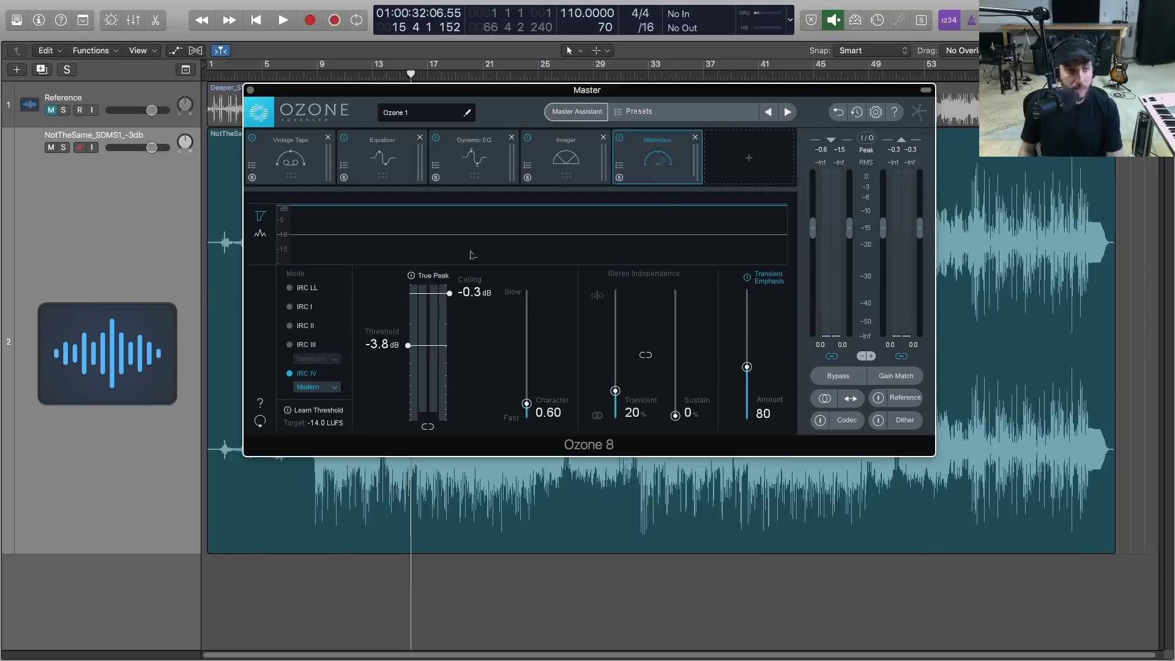
click(323, 388)
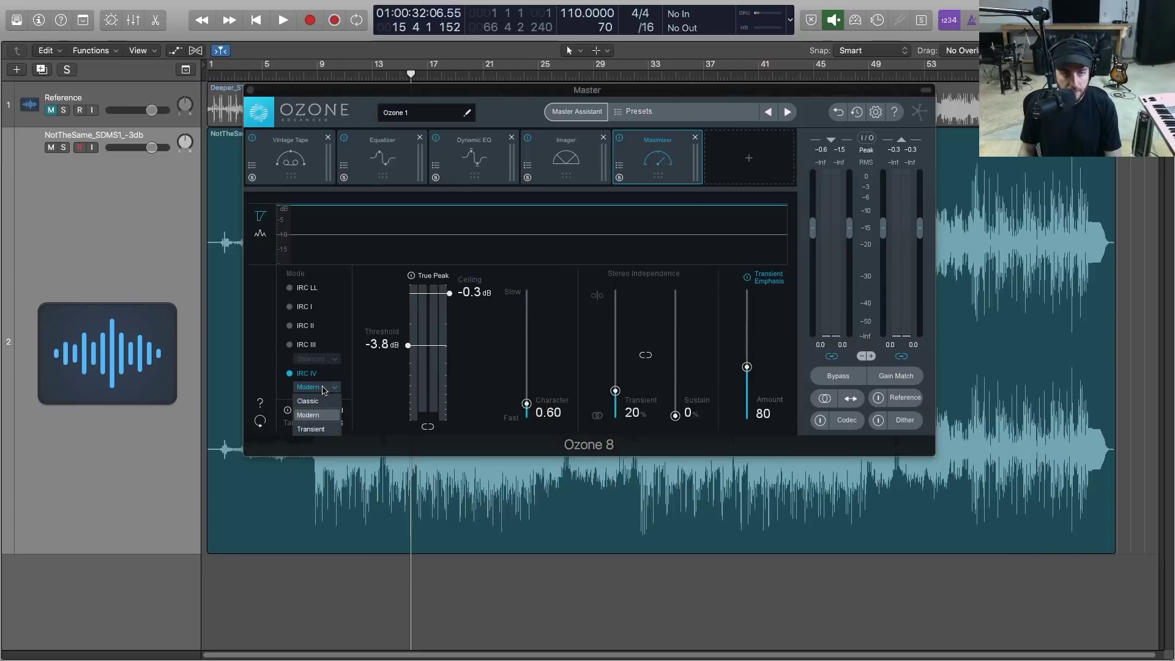
click(324, 420)
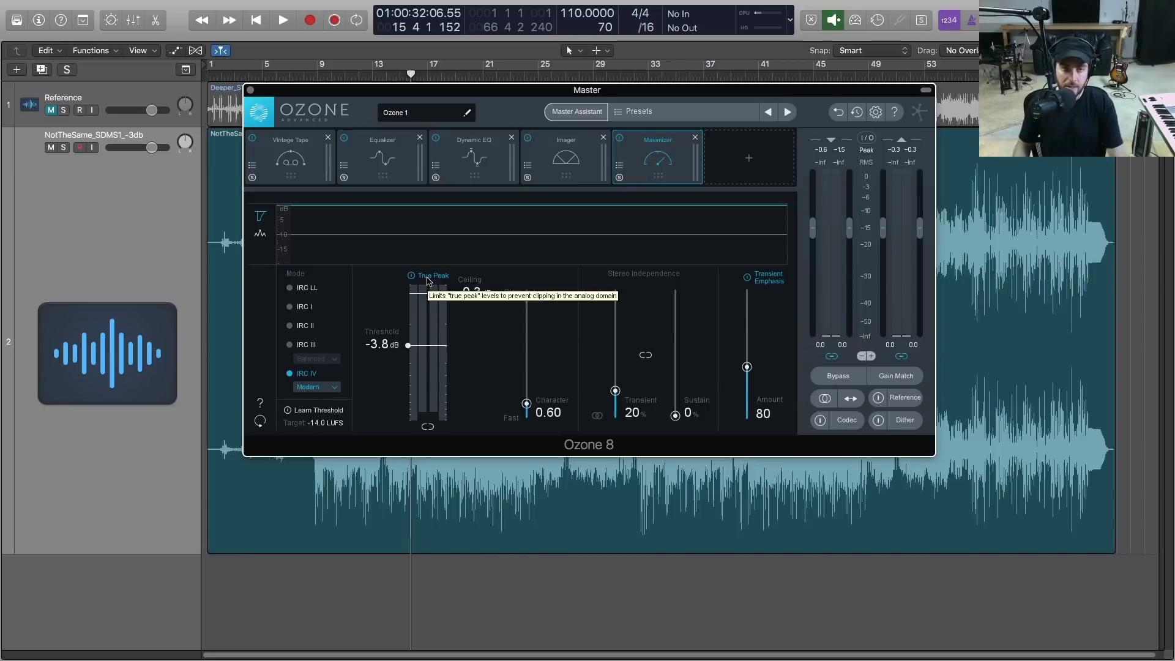
scroll(478, 288, up, 3)
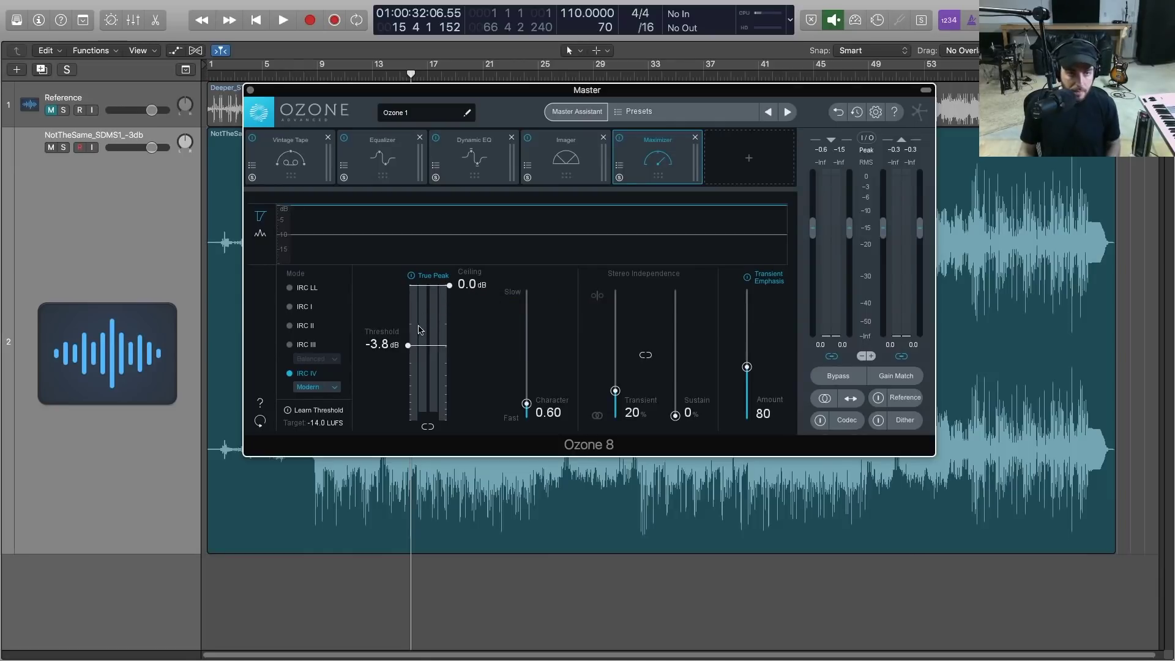
Open the bx_meter loudness meter from Logic's Master channel insert.
key(x)
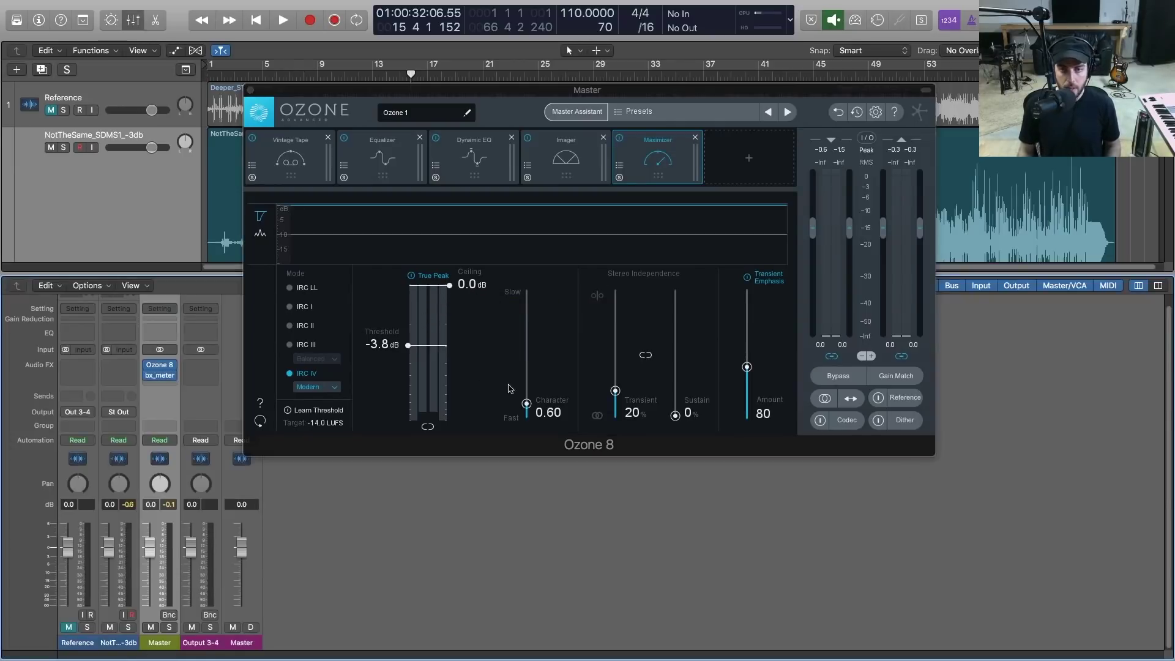
click(159, 381)
key(x)
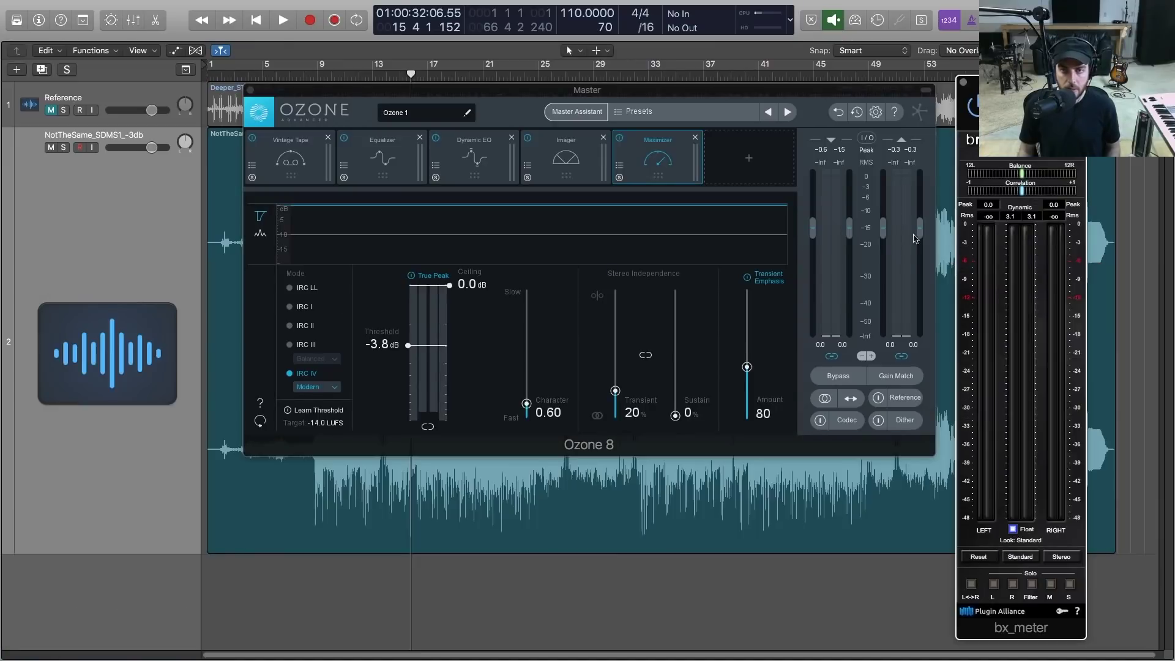
Play the song while switching listening between the reference track and the master.
click(878, 399)
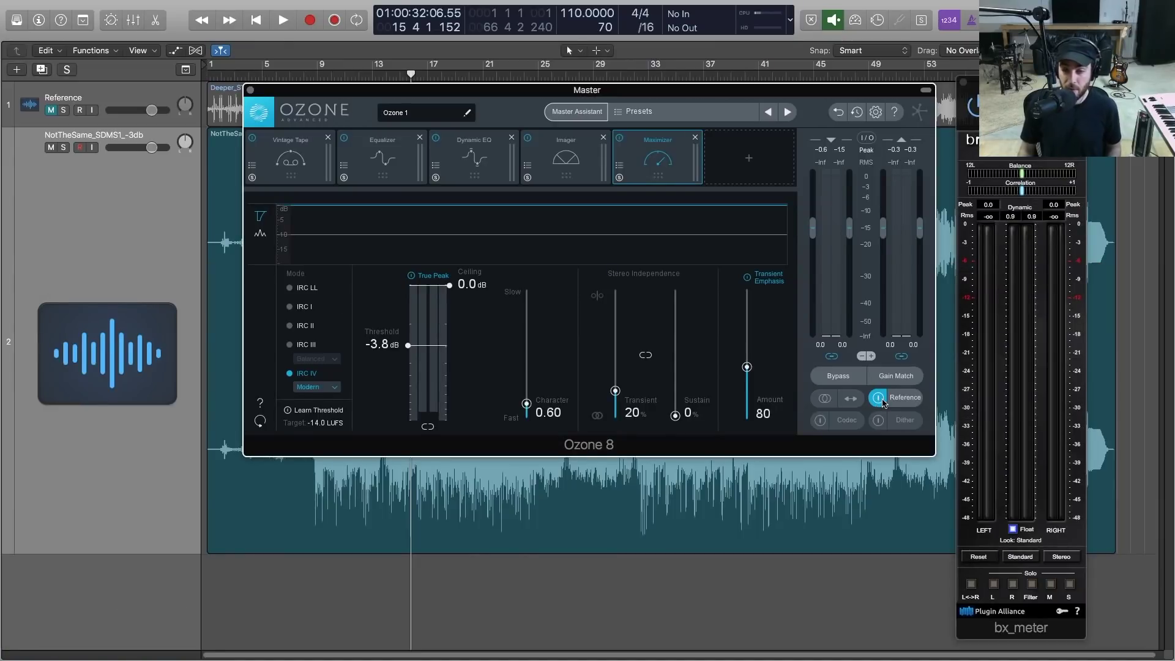
key(space)
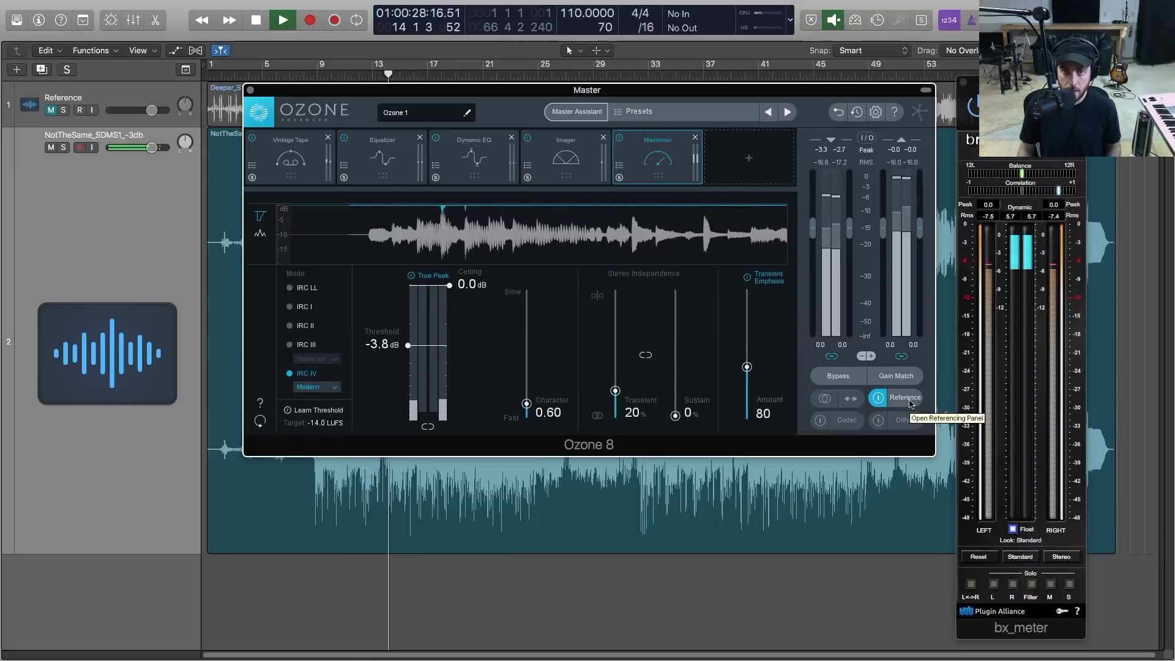
key(space)
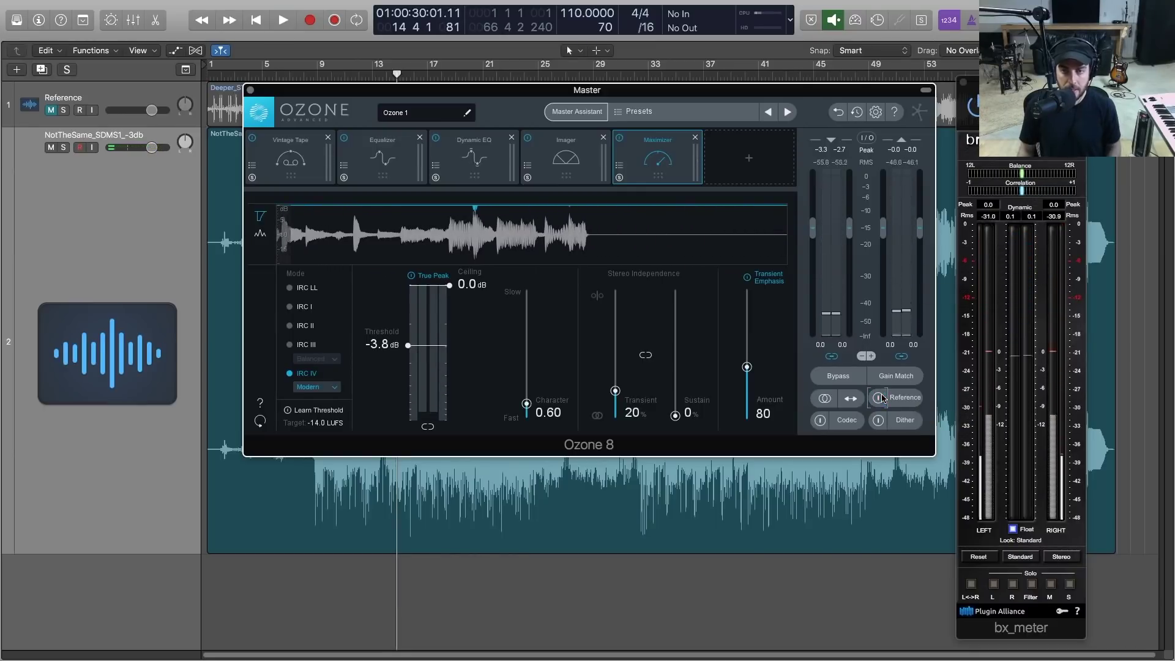
key(space)
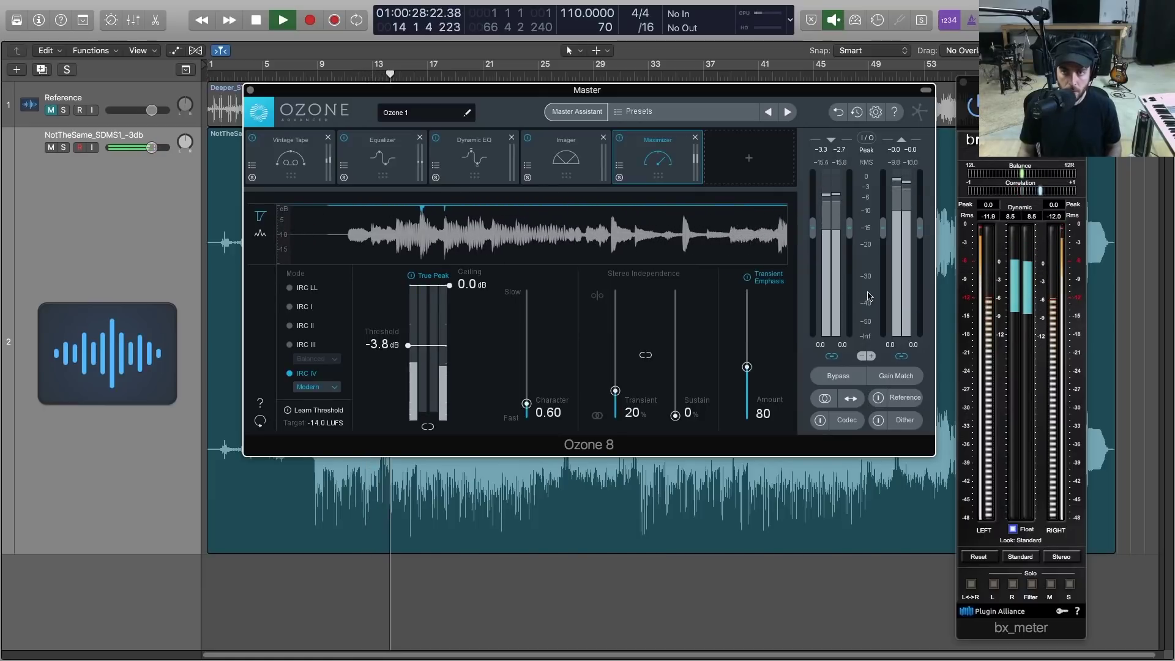
Lower the Maximizer threshold from -3.8 dB to -6.0 dB, comparing against the reference.
key(space)
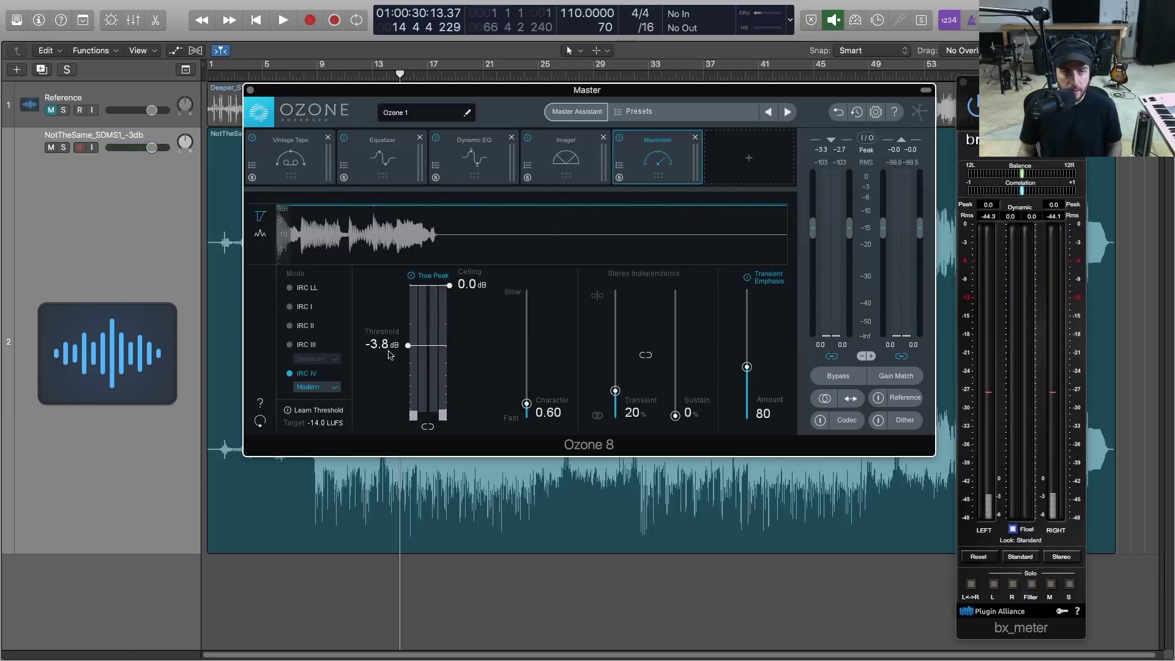
key(space)
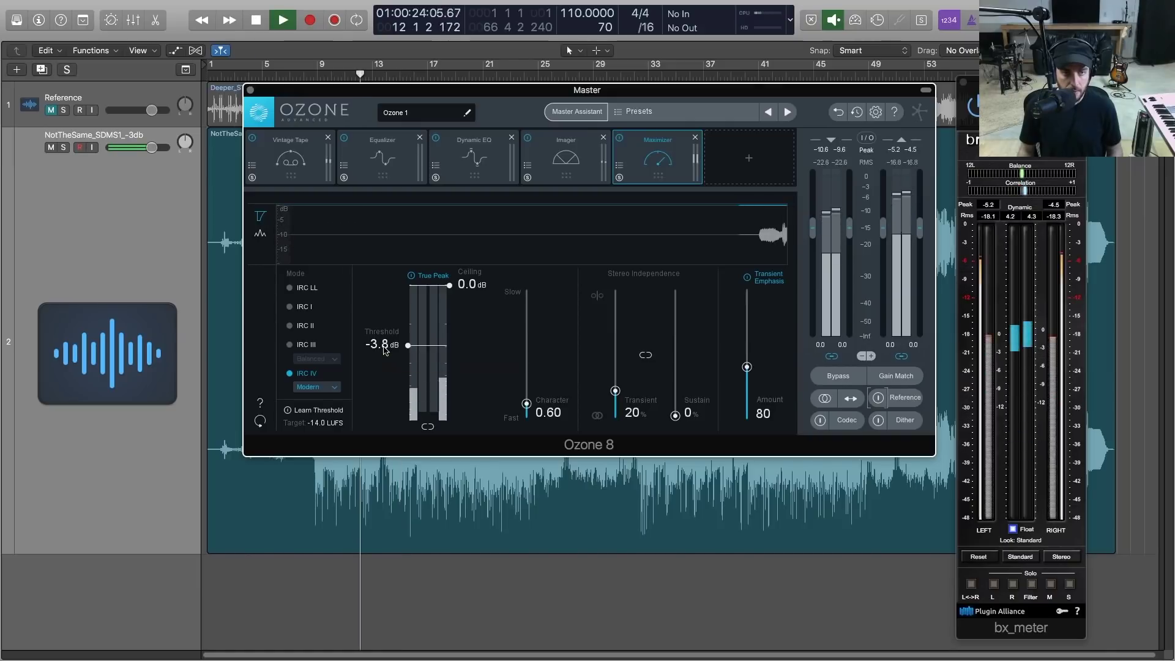
drag(384, 350, 384, 368)
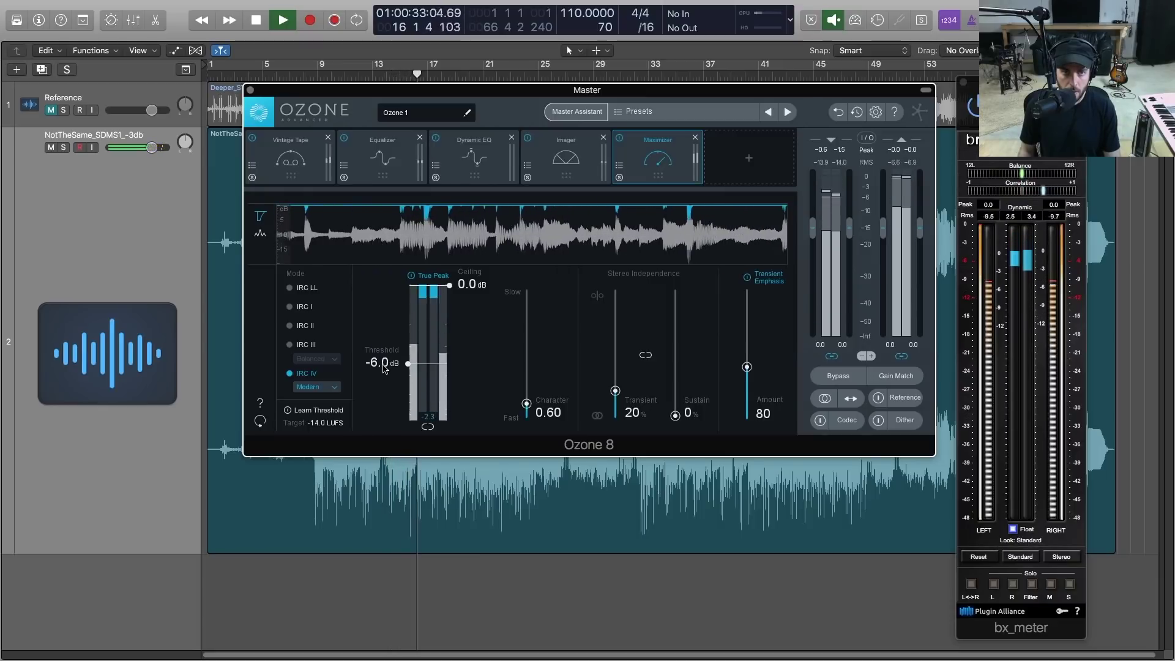
click(879, 399)
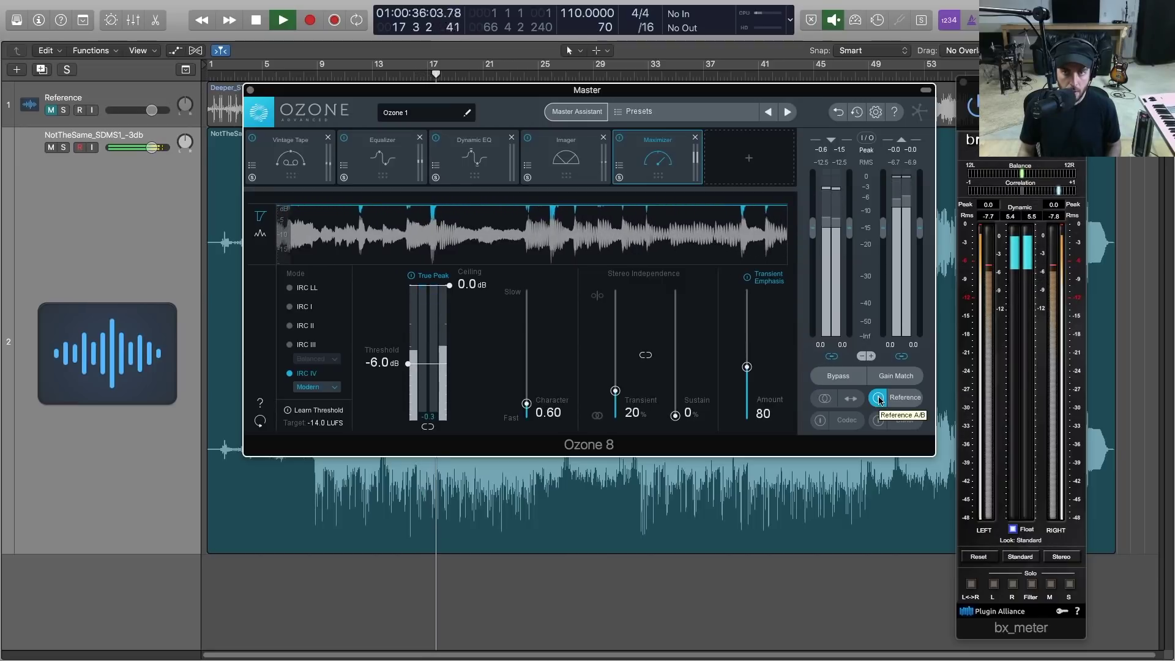
click(878, 399)
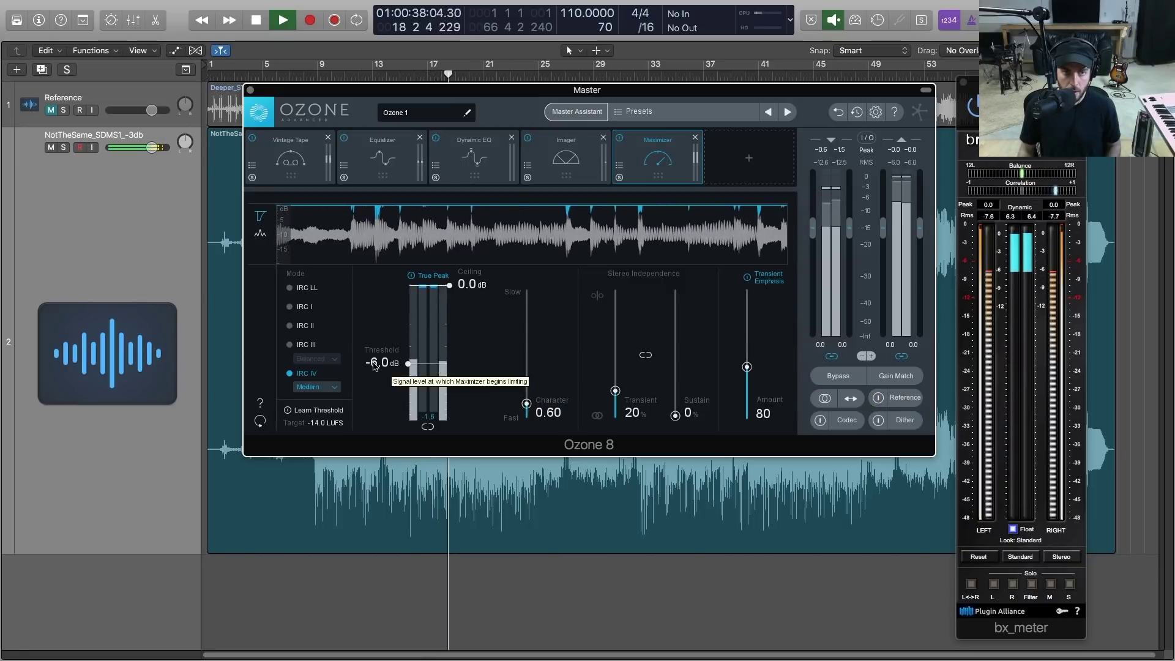
Fine-tune the Maximizer threshold to -6.4 dB, checking it against the reference track.
drag(376, 365, 374, 368)
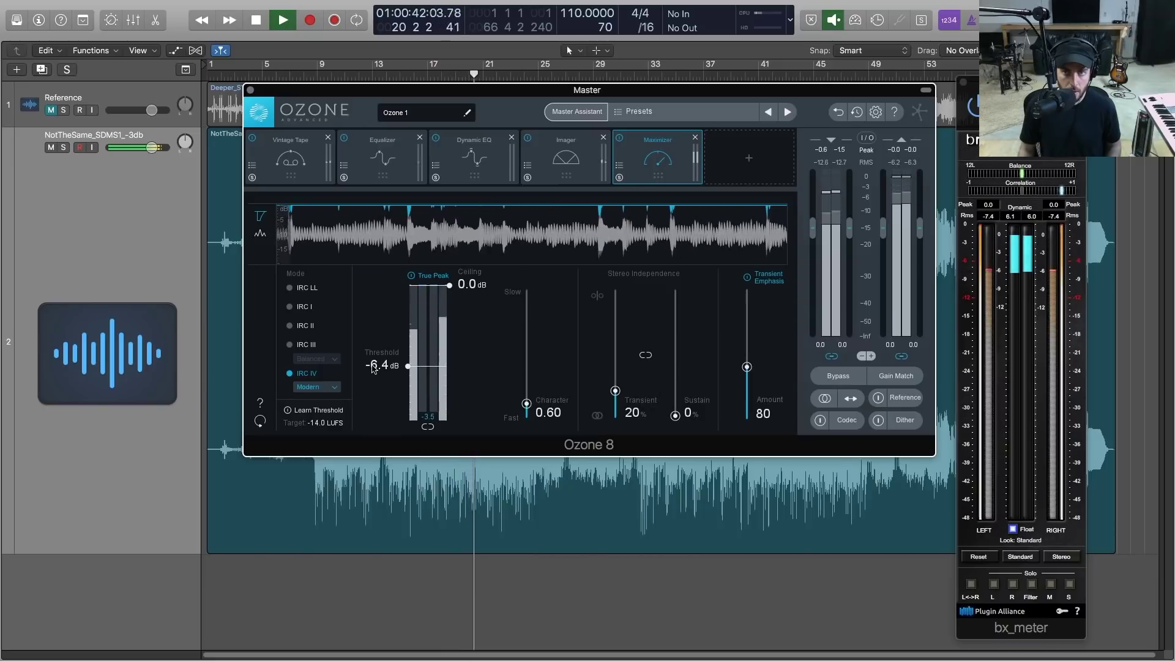
click(885, 402)
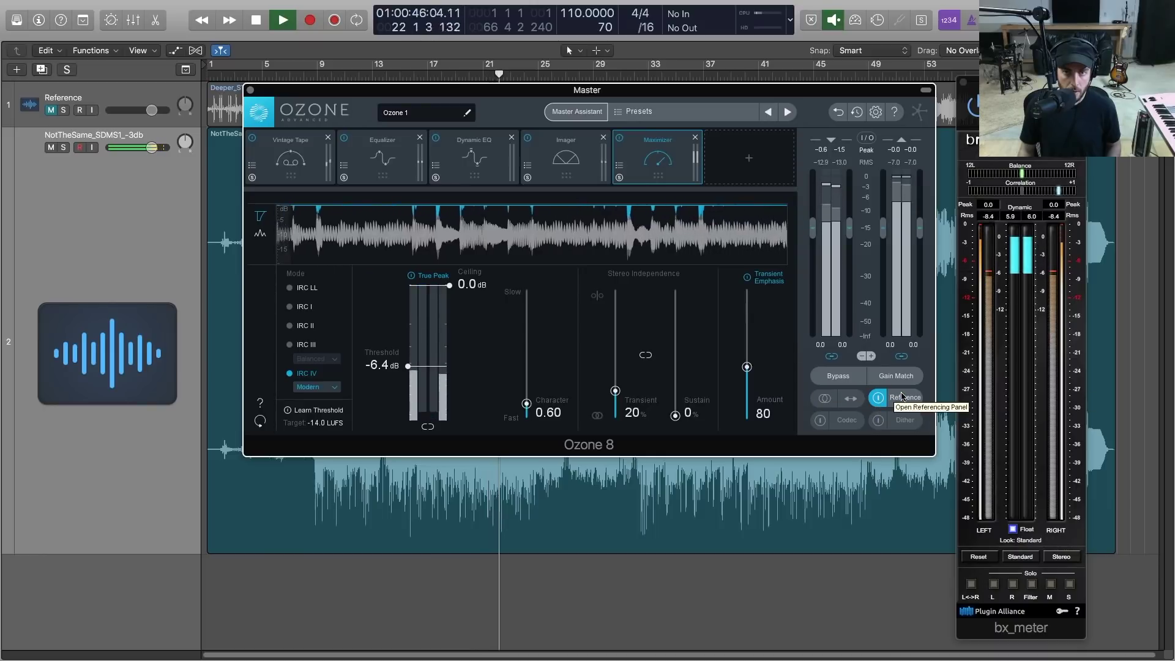
click(856, 398)
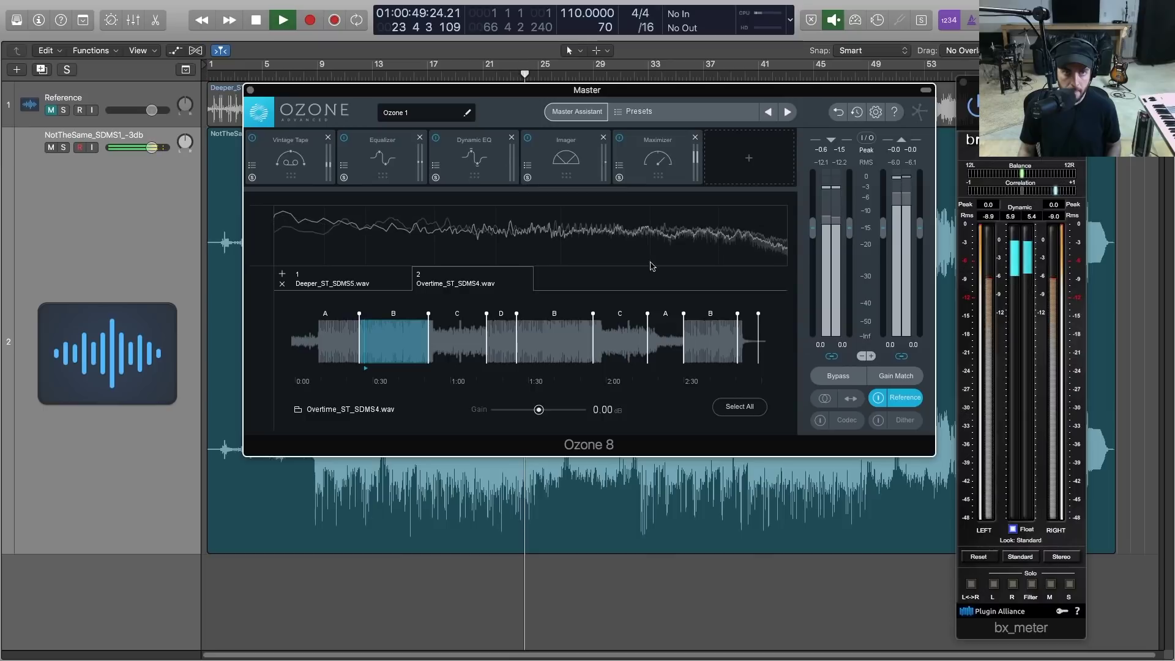
click(886, 399)
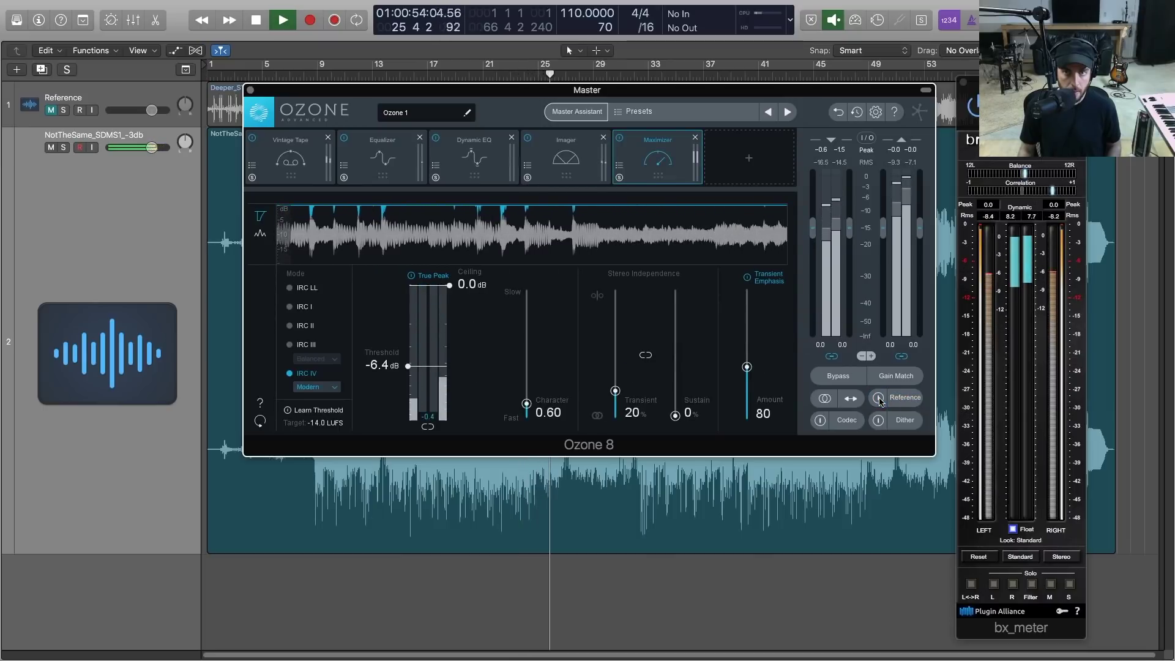
click(878, 399)
Stop playback and turn on Gain Match so bypassing keeps levels equal.
key(space)
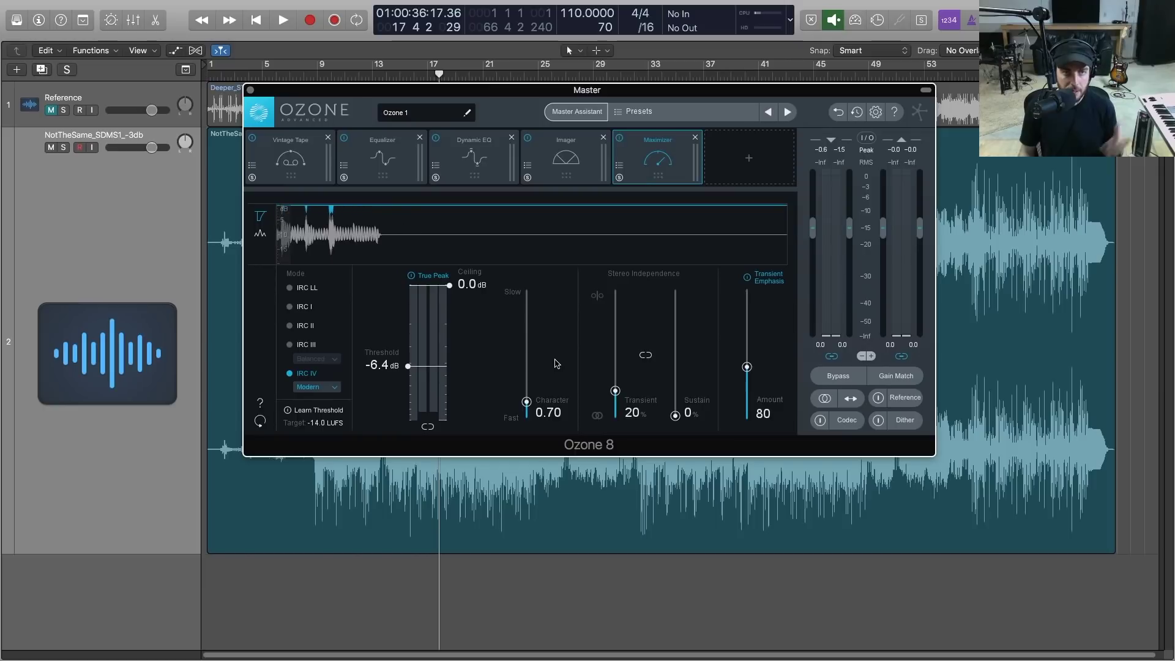
click(881, 381)
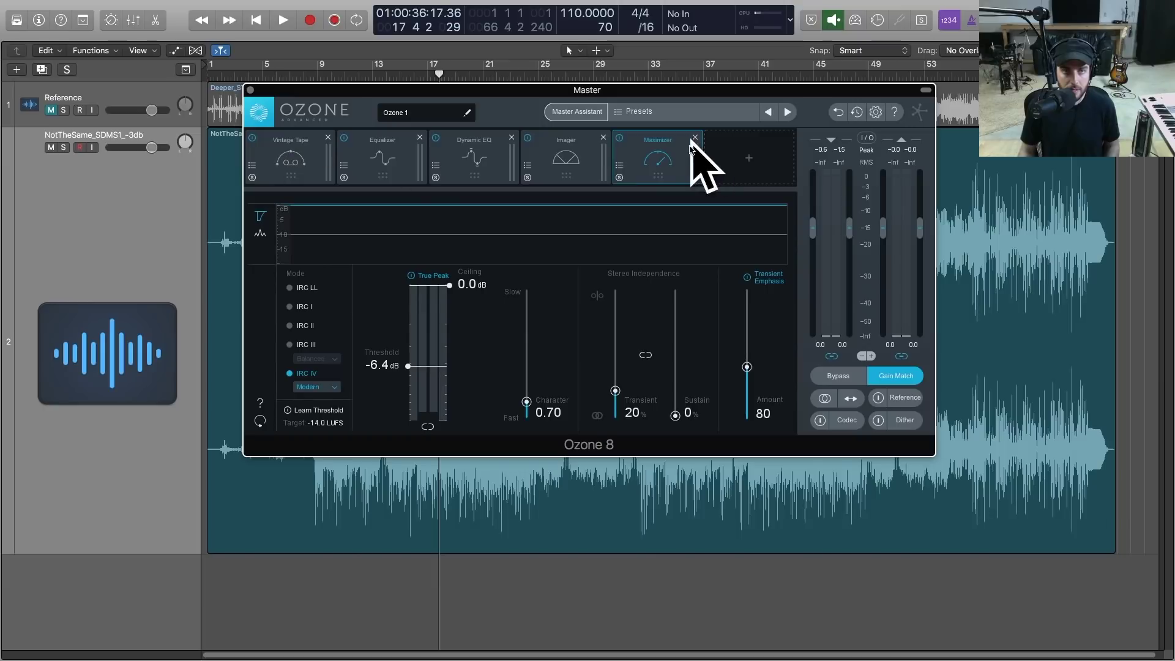
Compare the master bypassed and processed at matched loudness, ending with processing active.
click(846, 381)
key(space)
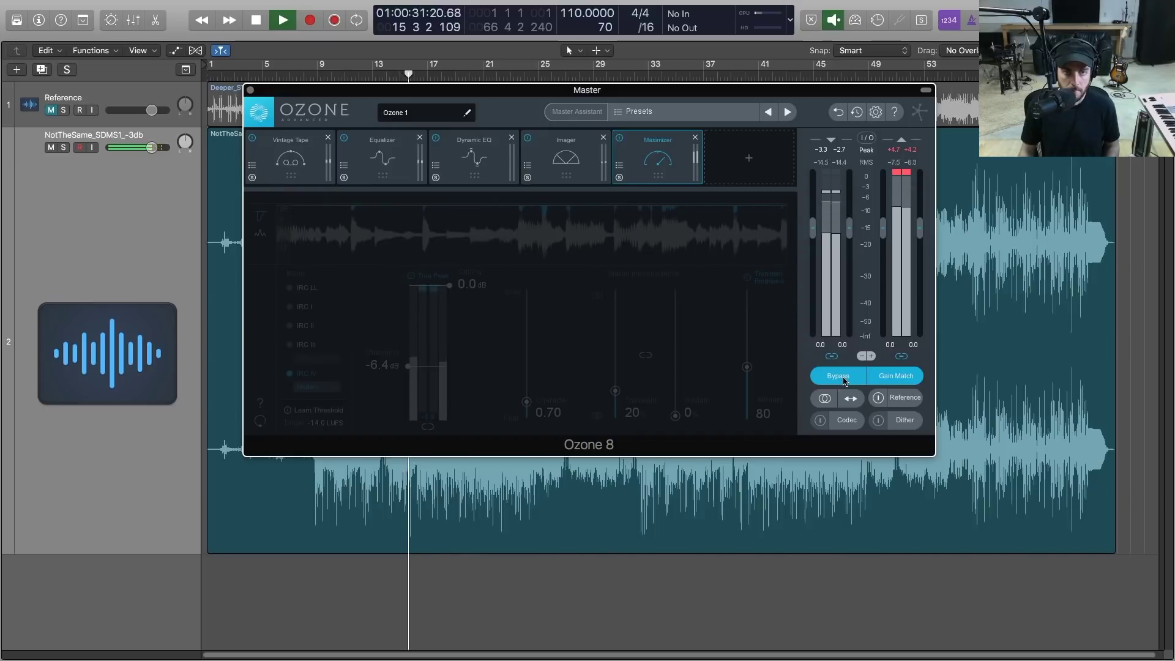
click(844, 380)
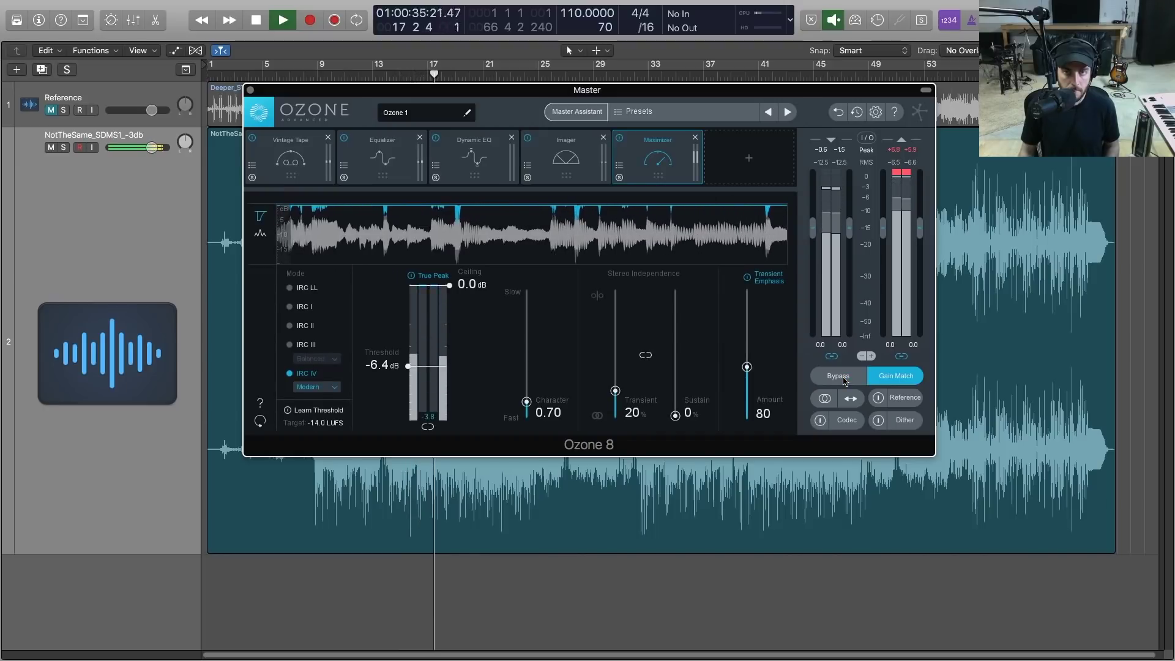
click(845, 380)
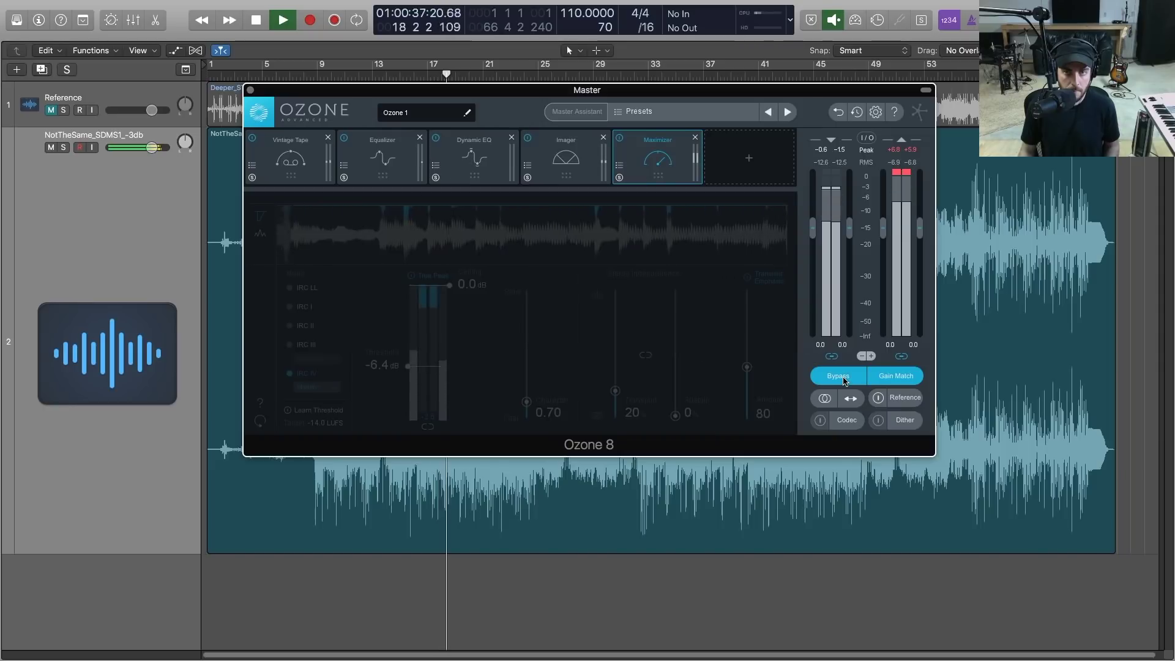
click(845, 380)
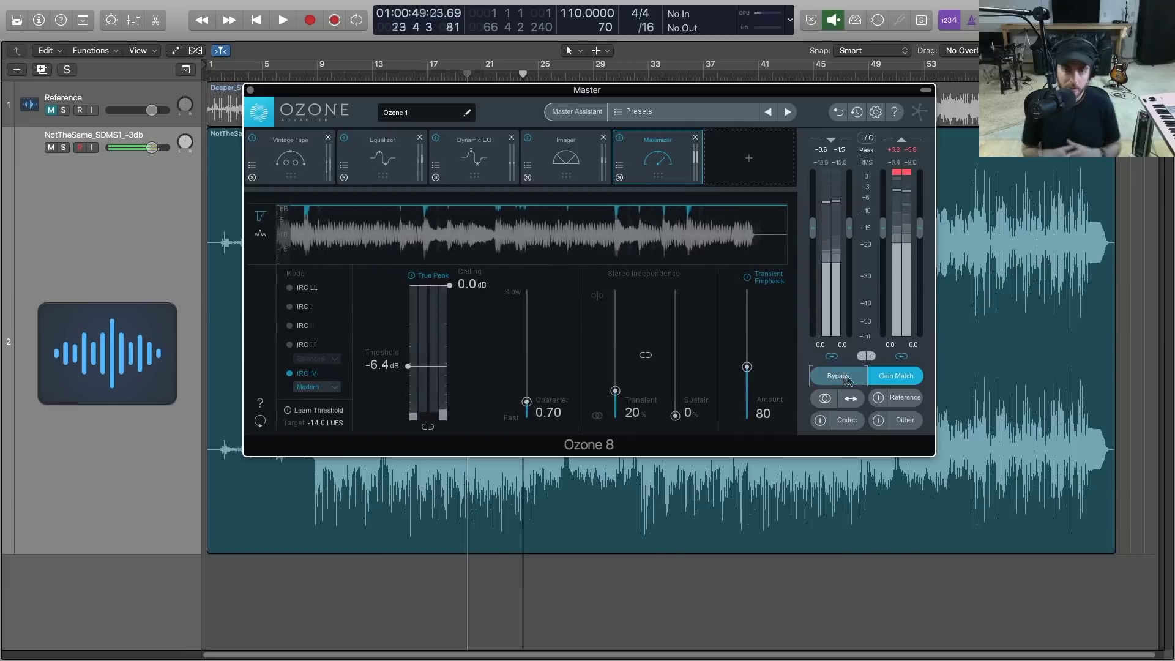
key(space)
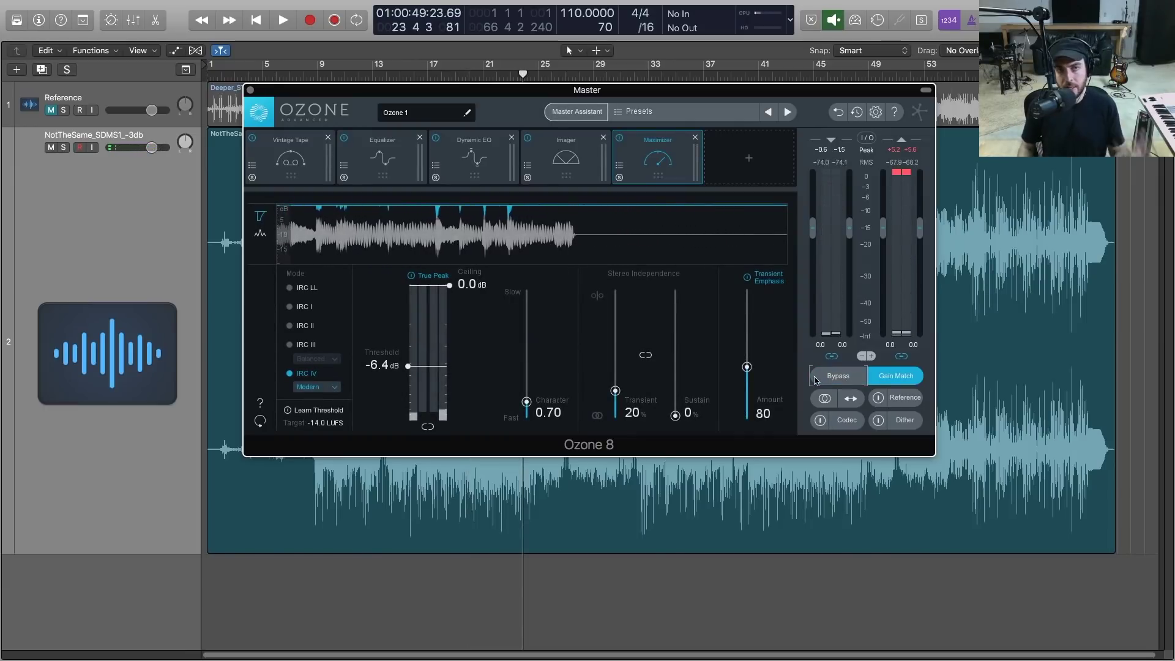
click(291, 164)
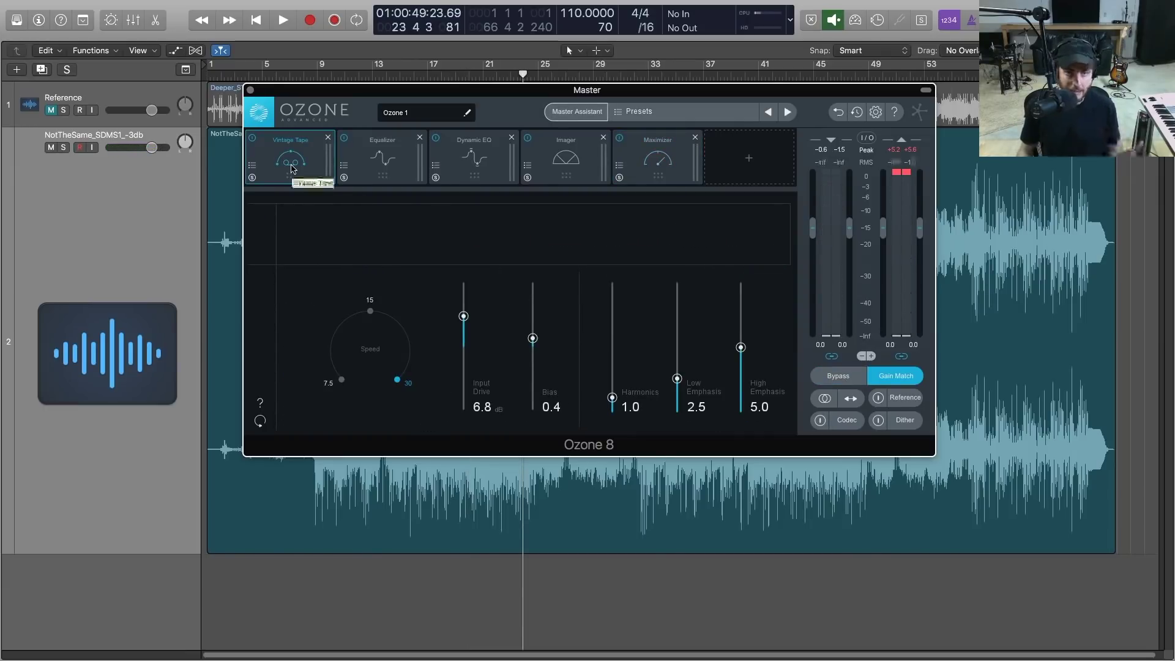
Review the Equalizer, Dynamic EQ, Imager and Maximizer modules, then show the Referencing panel.
click(359, 168)
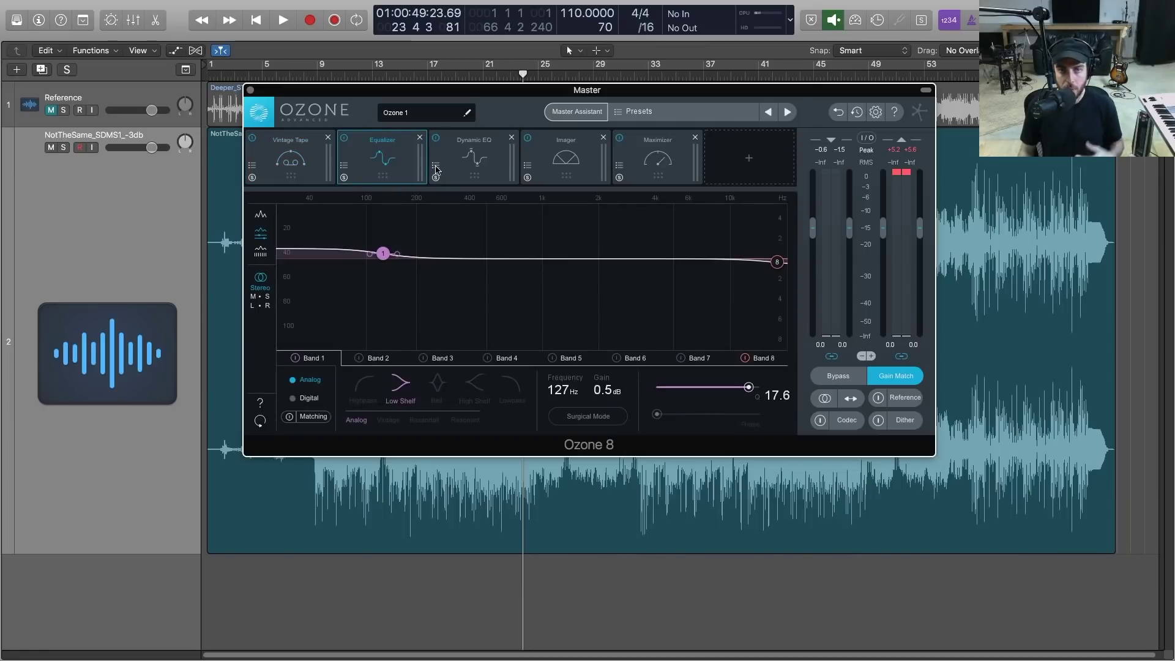
click(468, 170)
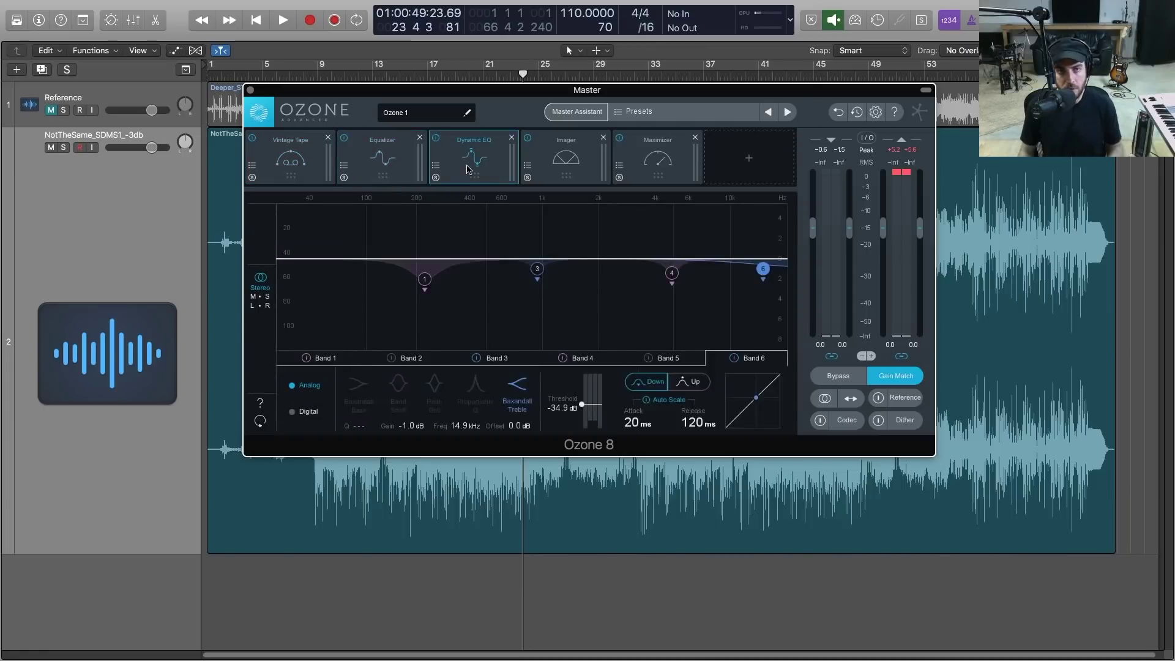
click(388, 168)
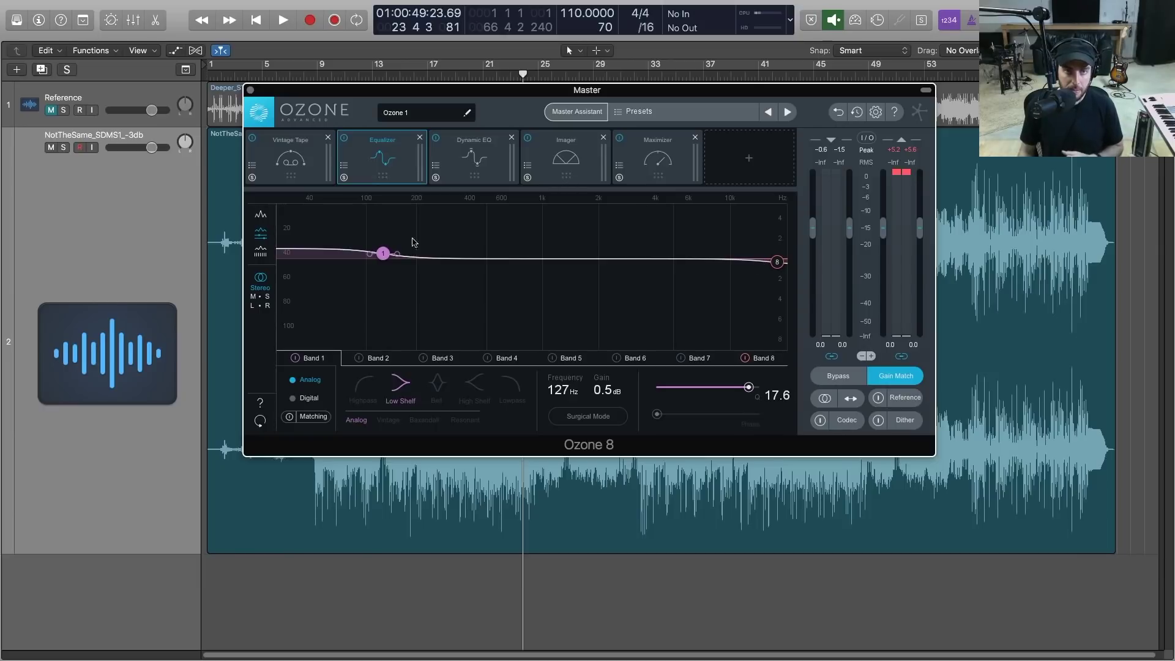
click(574, 160)
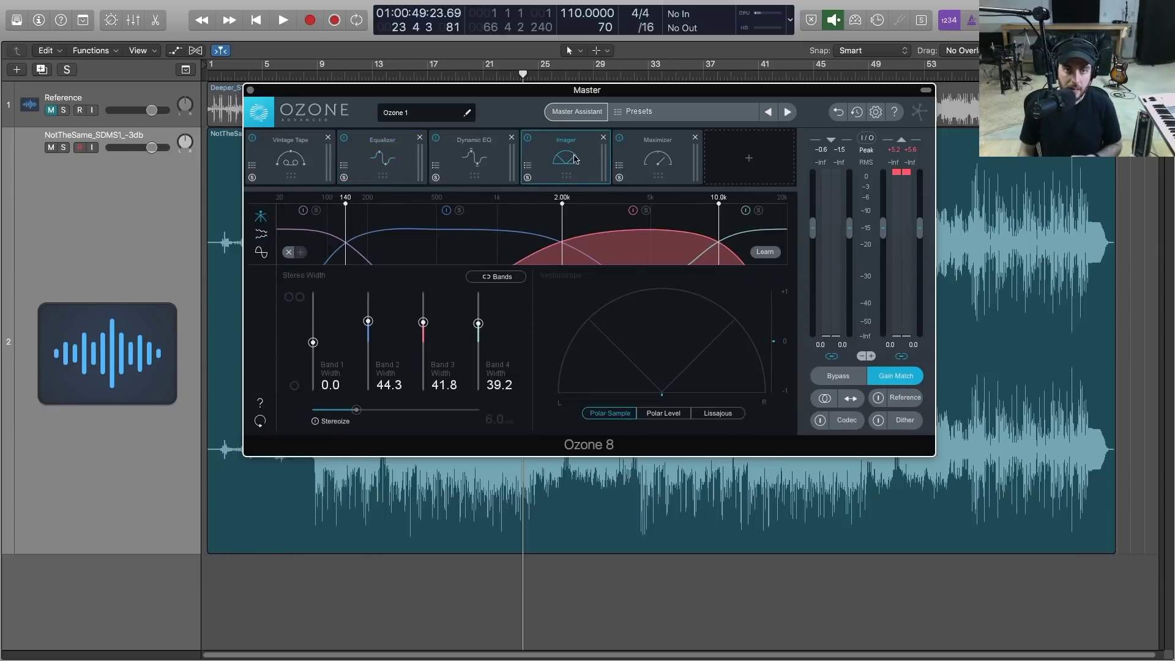
click(649, 167)
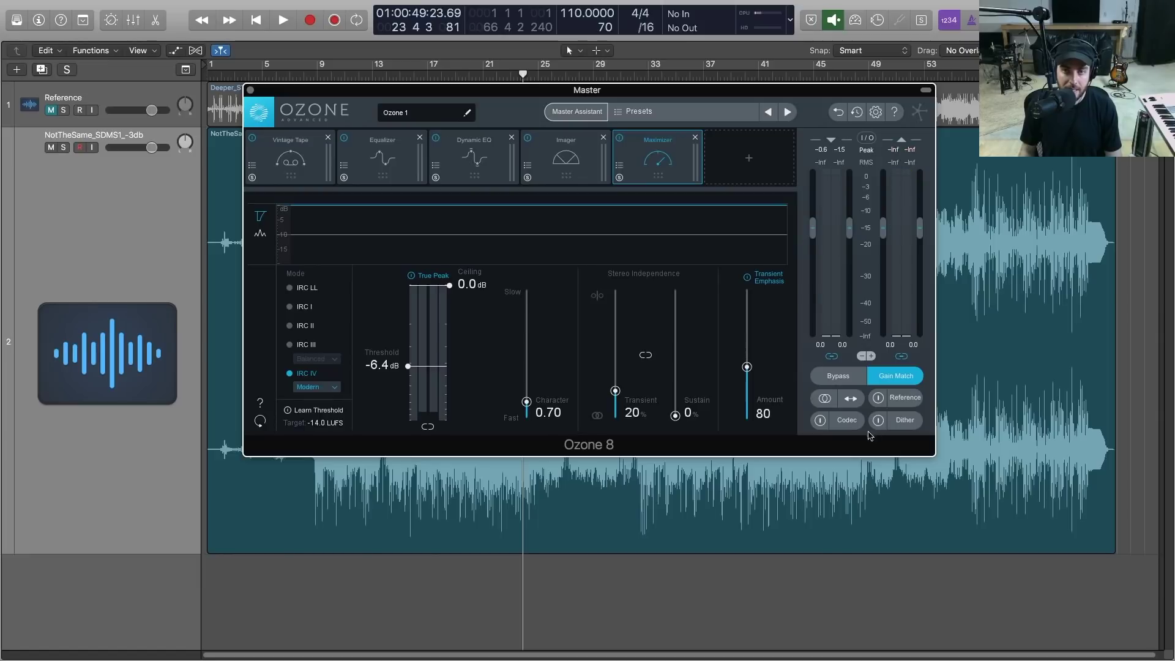
click(905, 397)
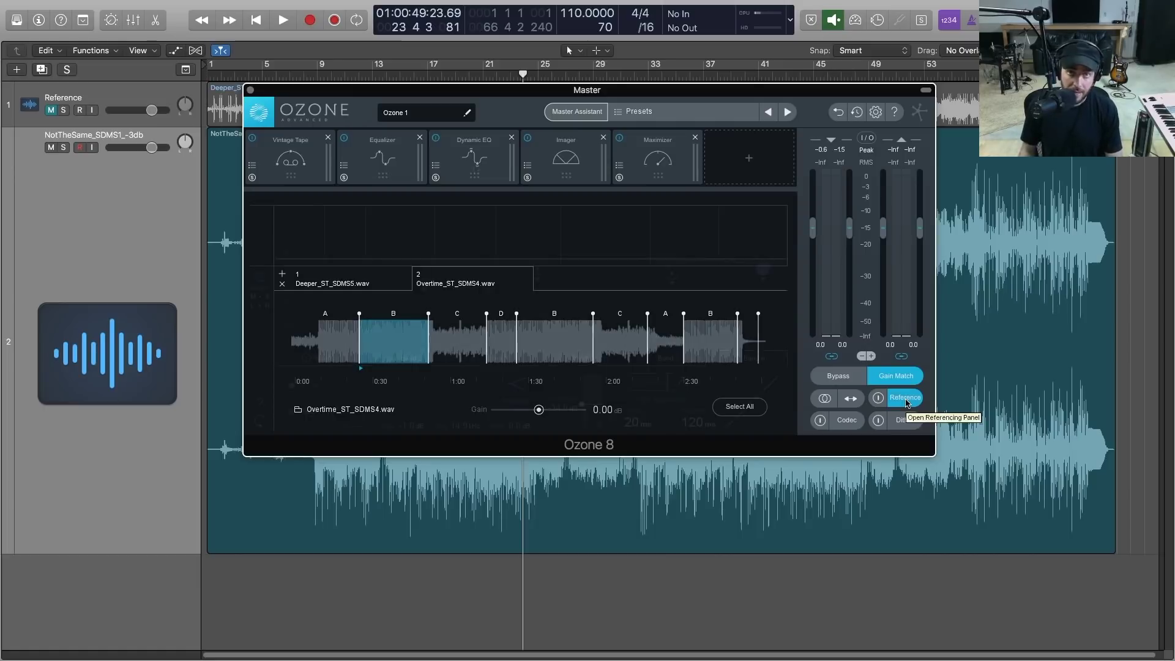
click(475, 165)
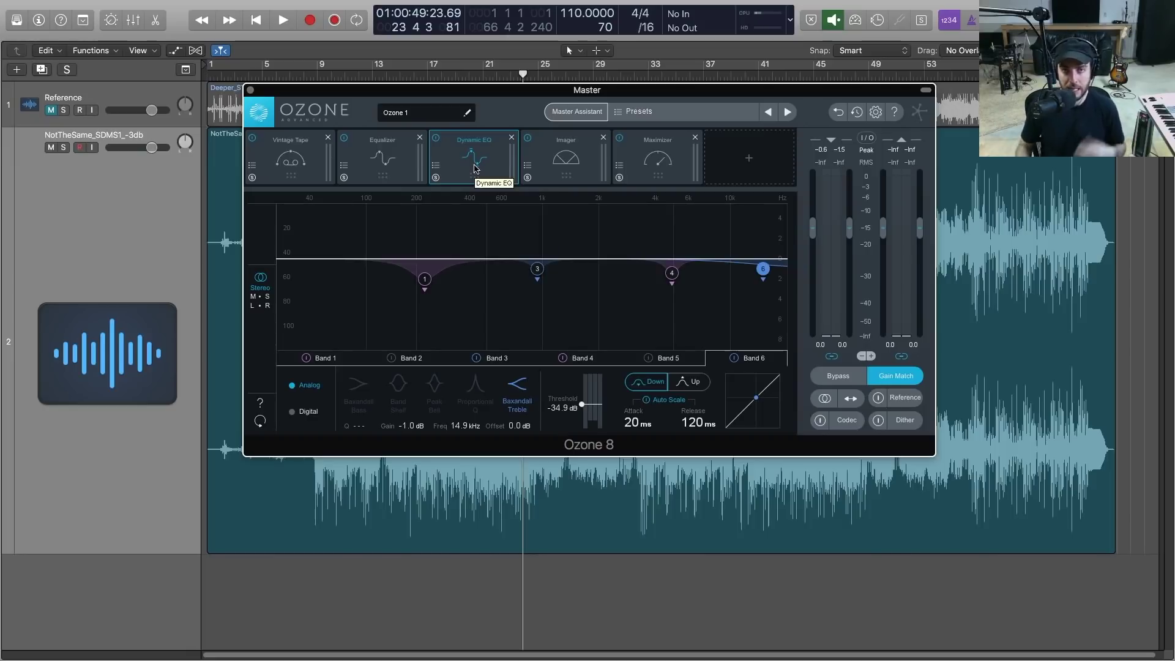
click(579, 112)
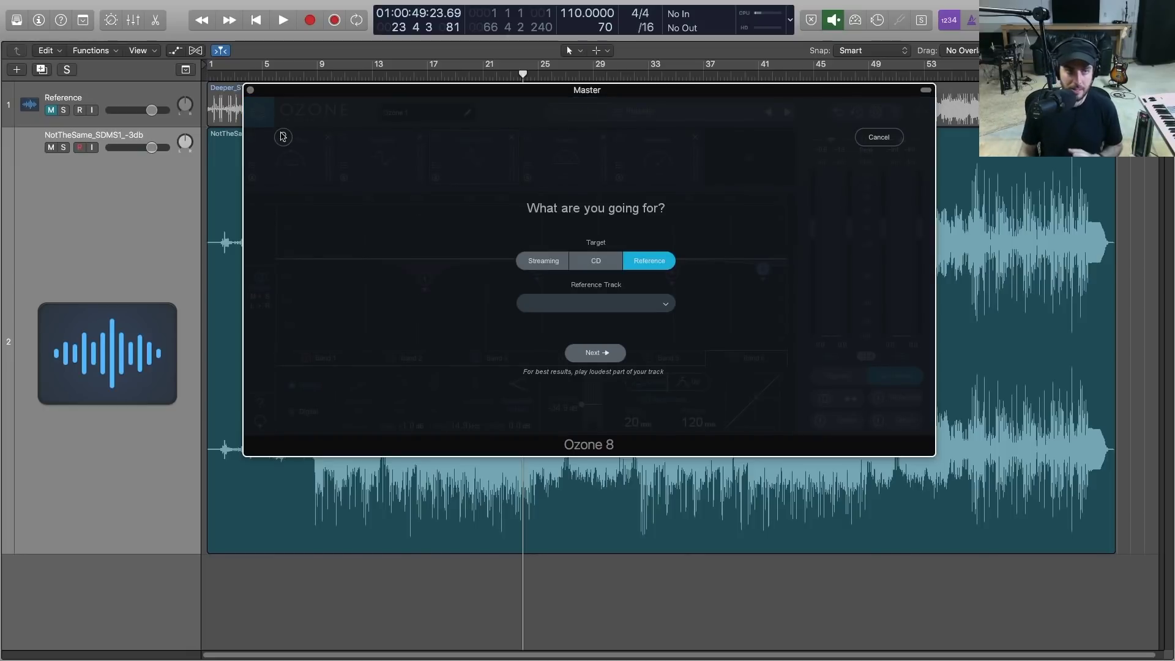
click(873, 138)
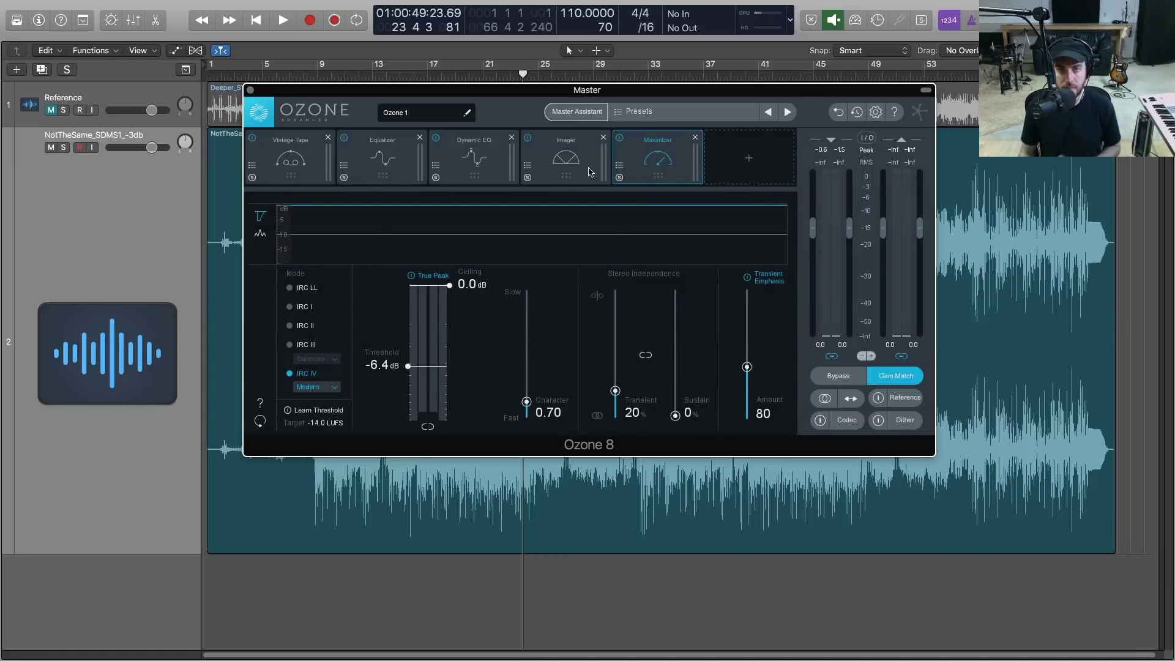
click(562, 162)
click(475, 157)
click(395, 159)
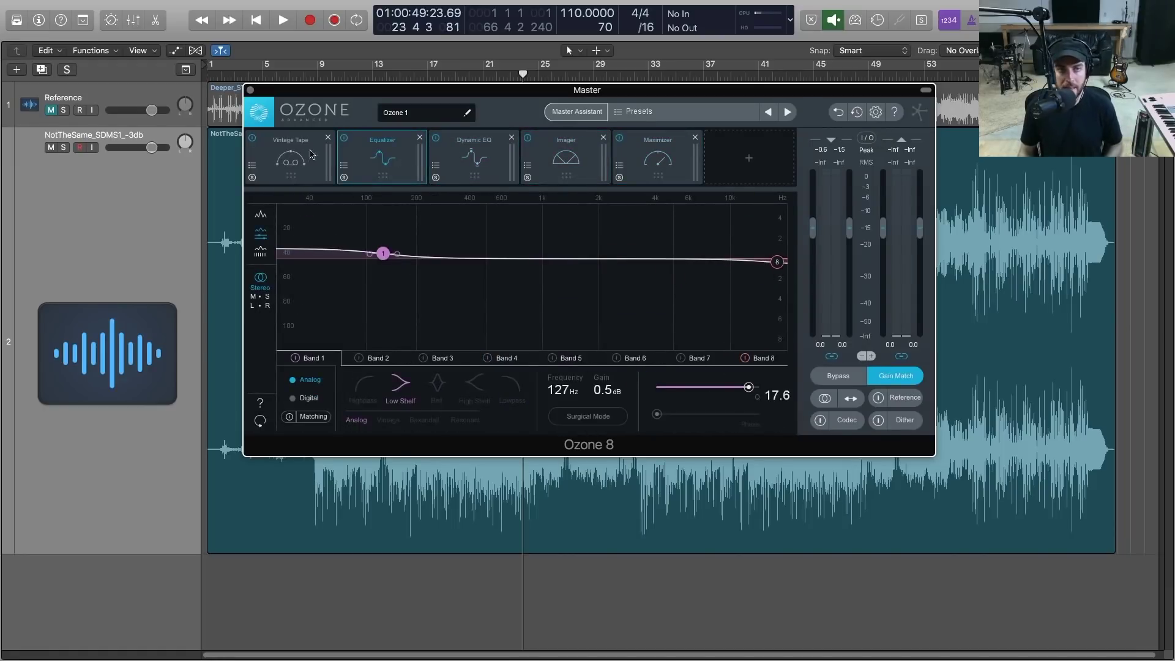
click(294, 154)
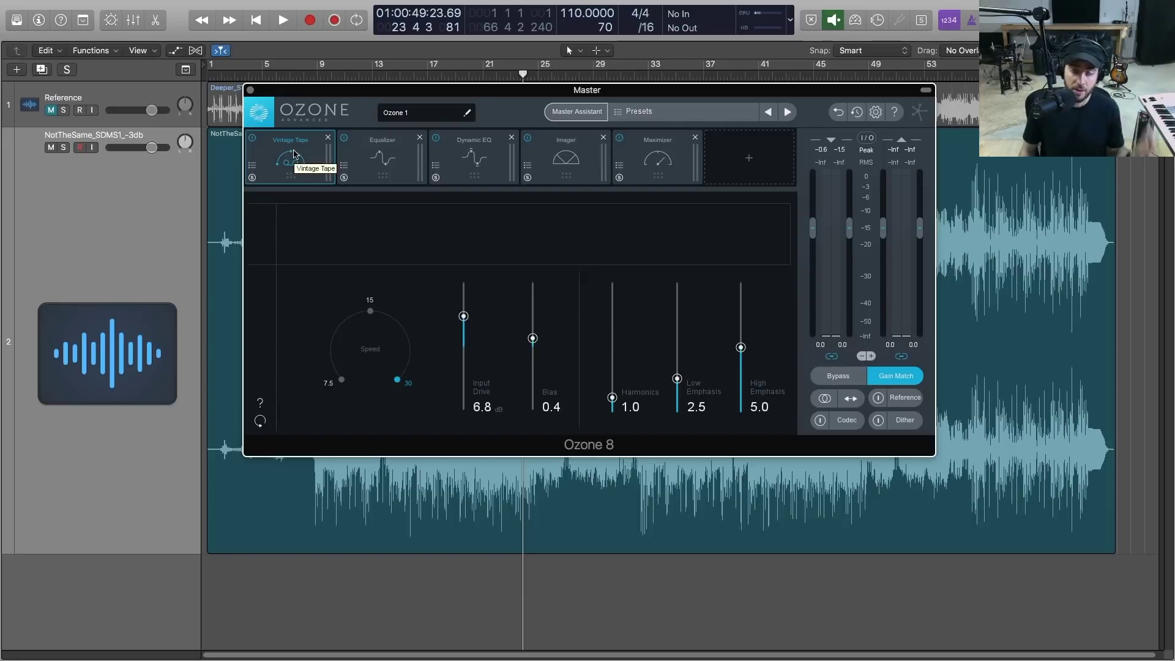
click(655, 149)
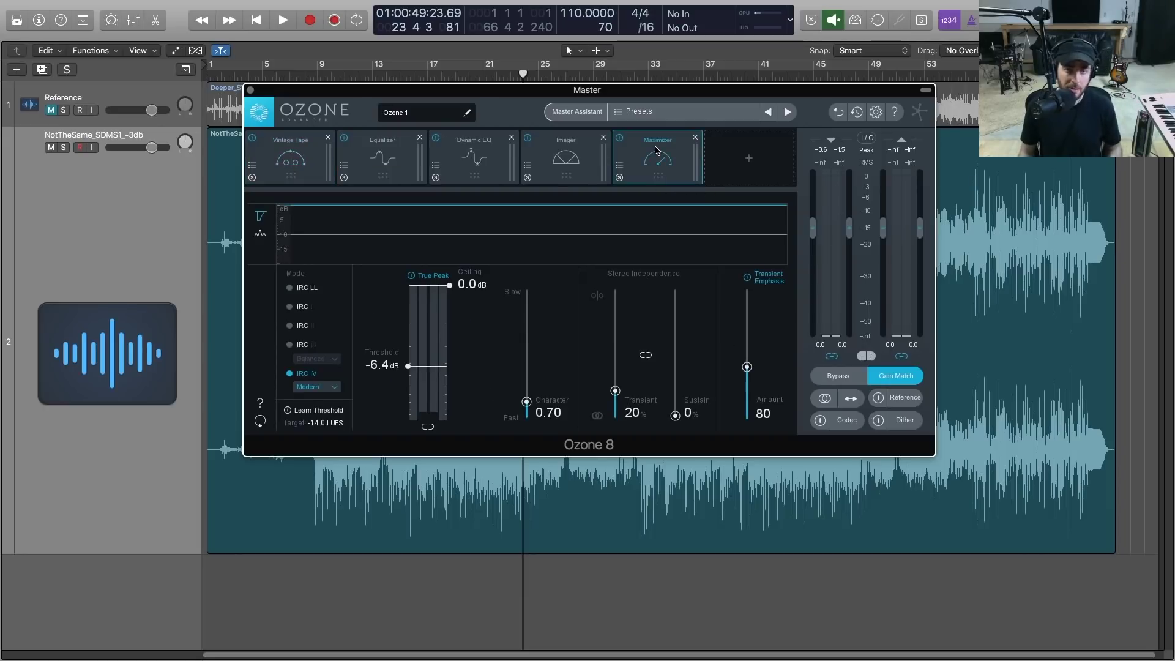
click(395, 170)
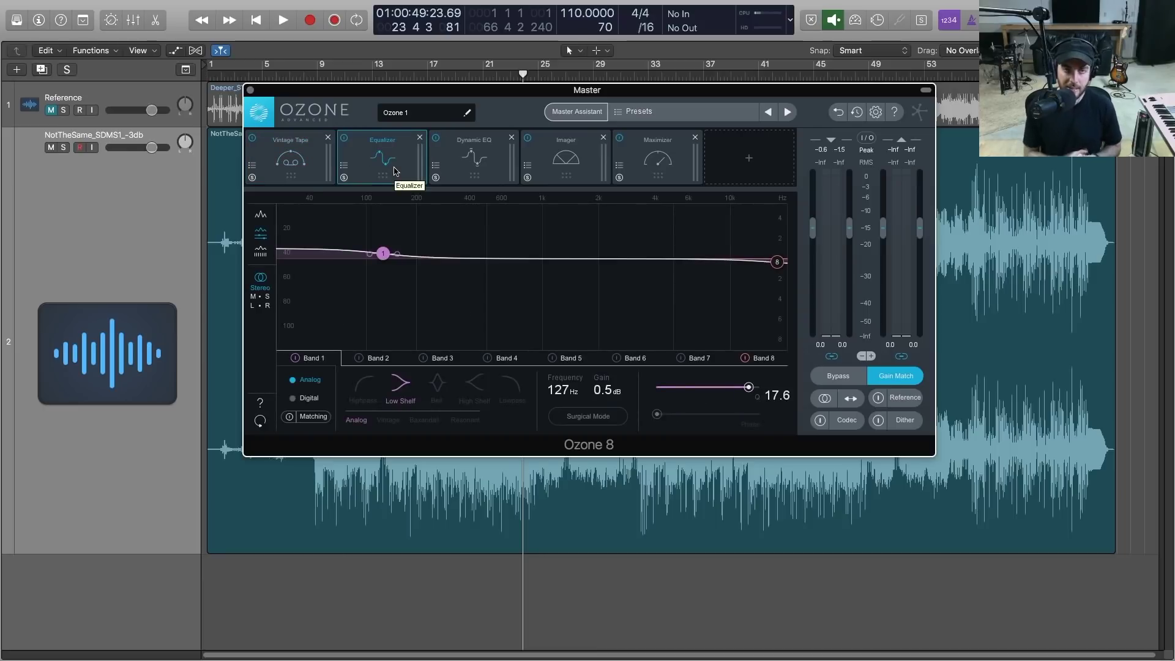
click(465, 162)
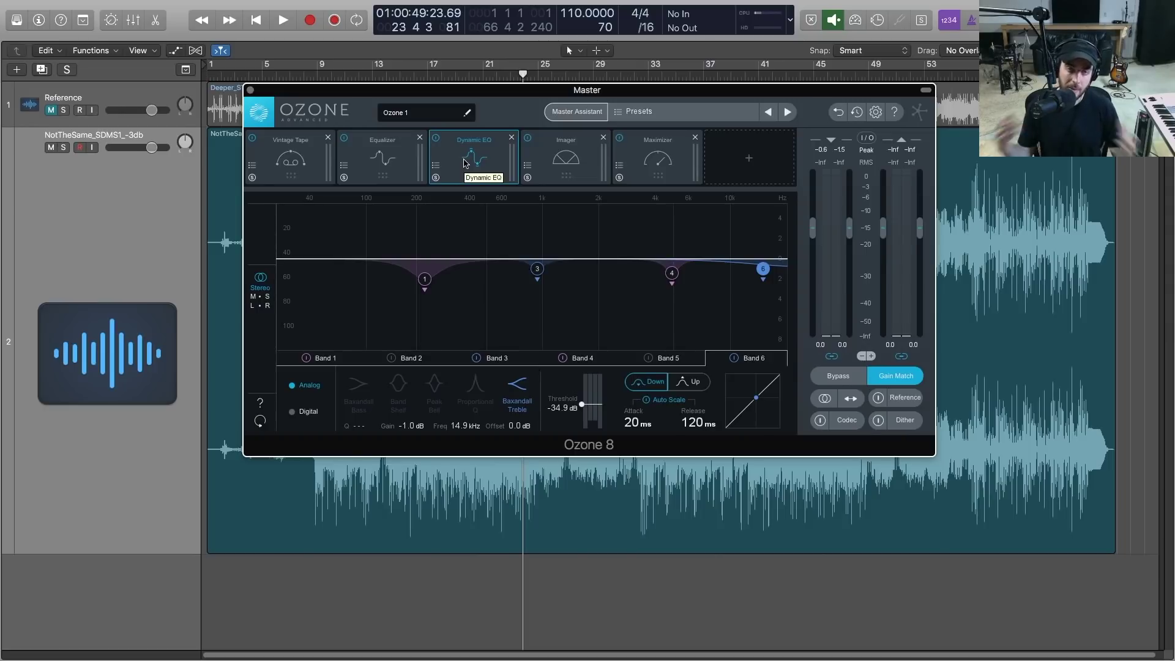
click(558, 179)
click(640, 177)
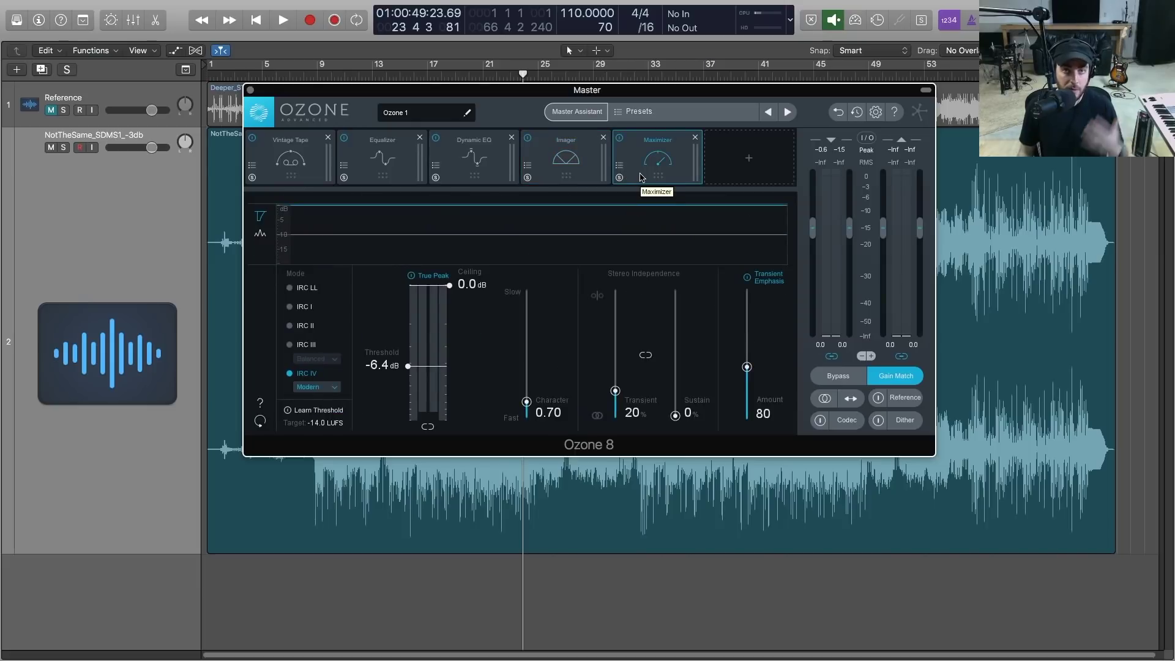
click(479, 162)
click(586, 167)
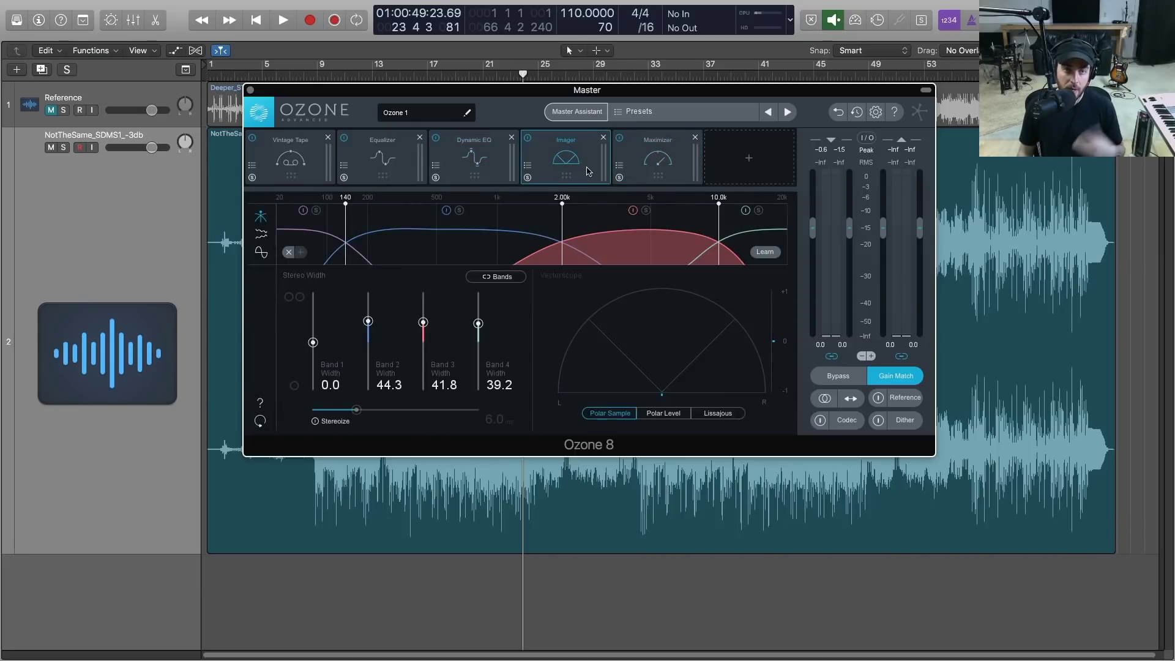
click(651, 173)
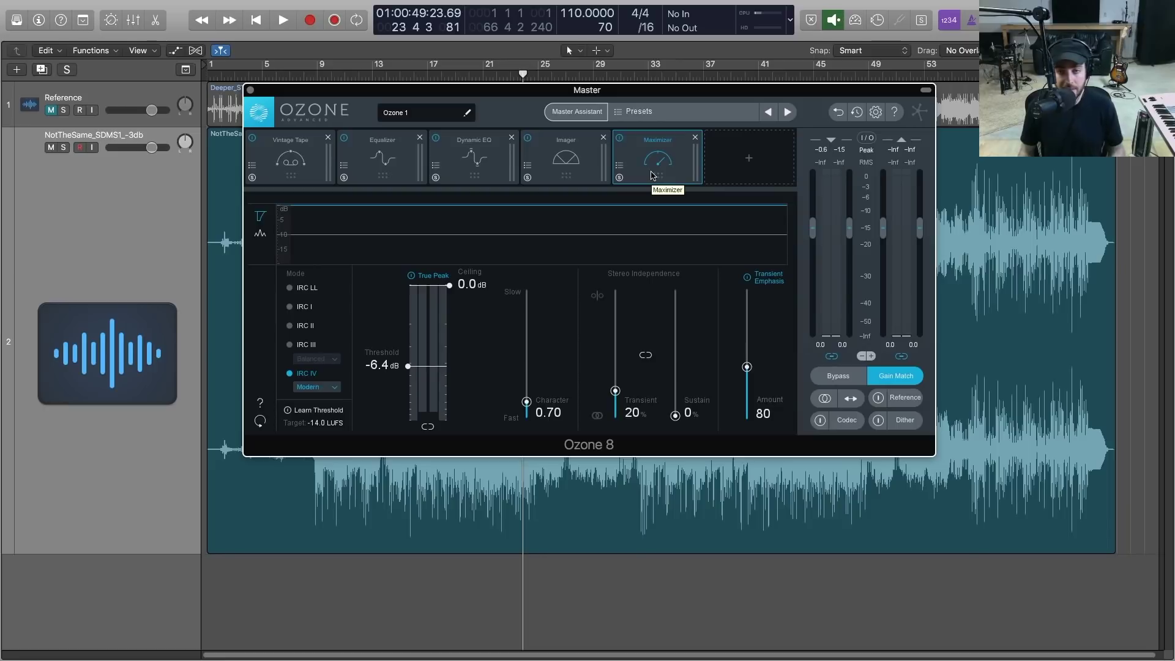
click(896, 399)
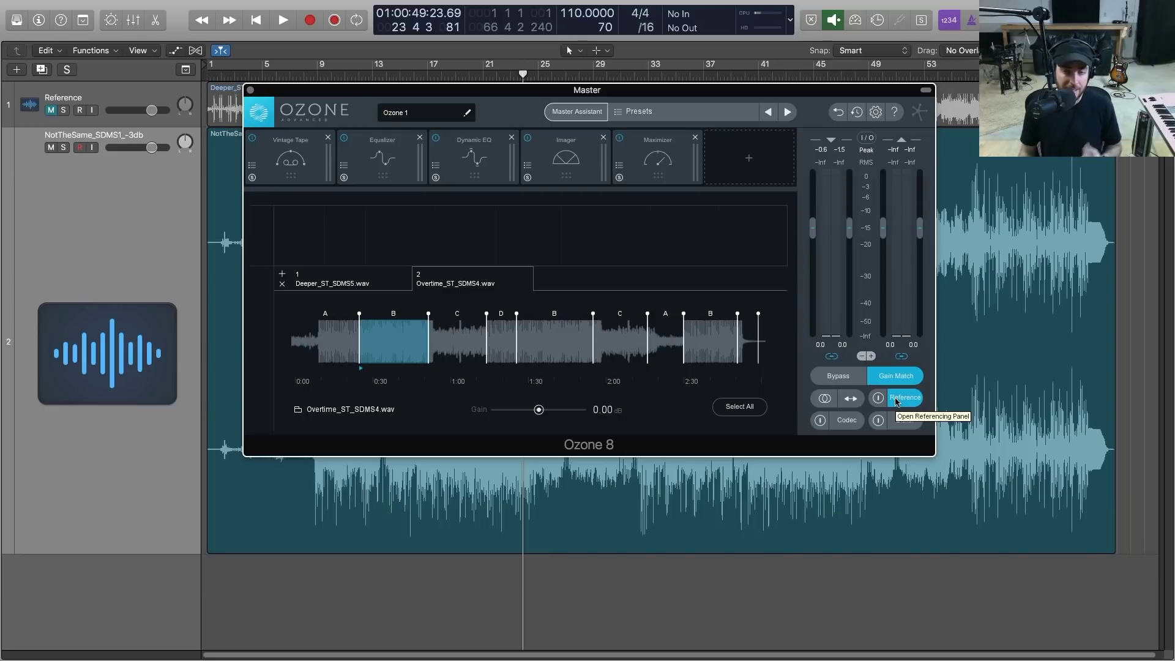
click(903, 399)
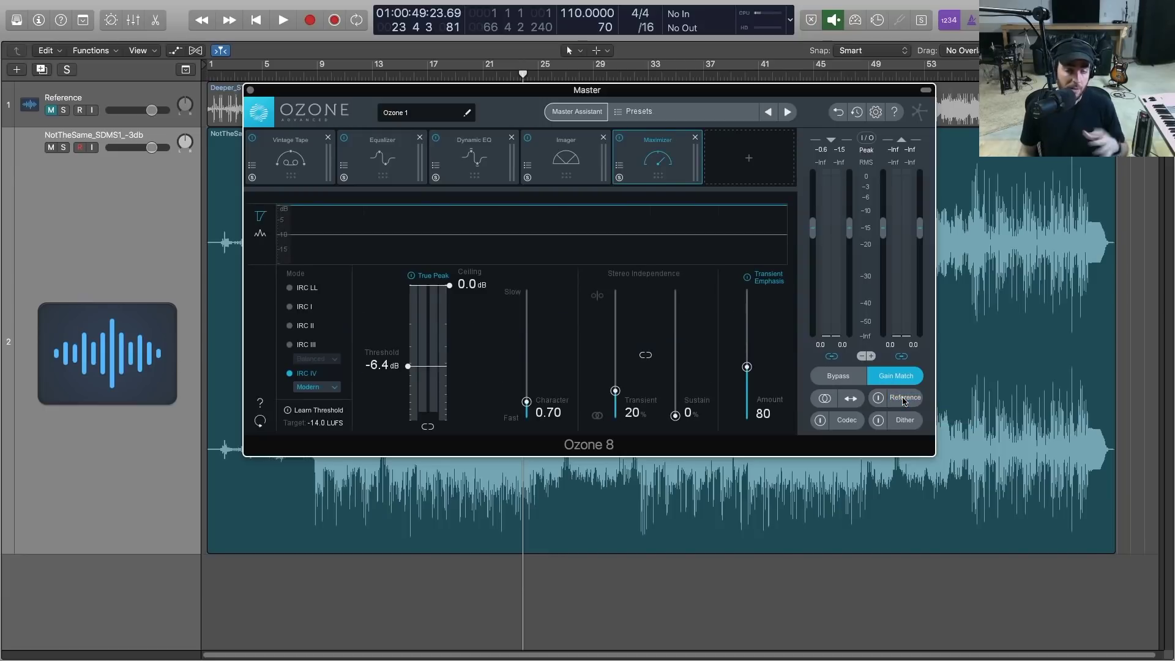